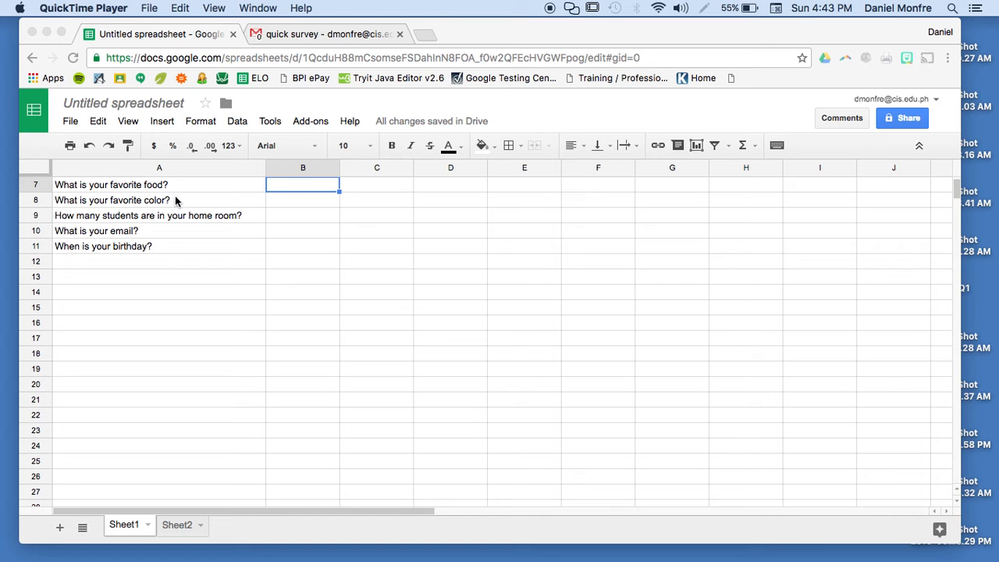
- Open data validation for B7 and begin choosing its list-from-a-range source
right_click(305, 188)
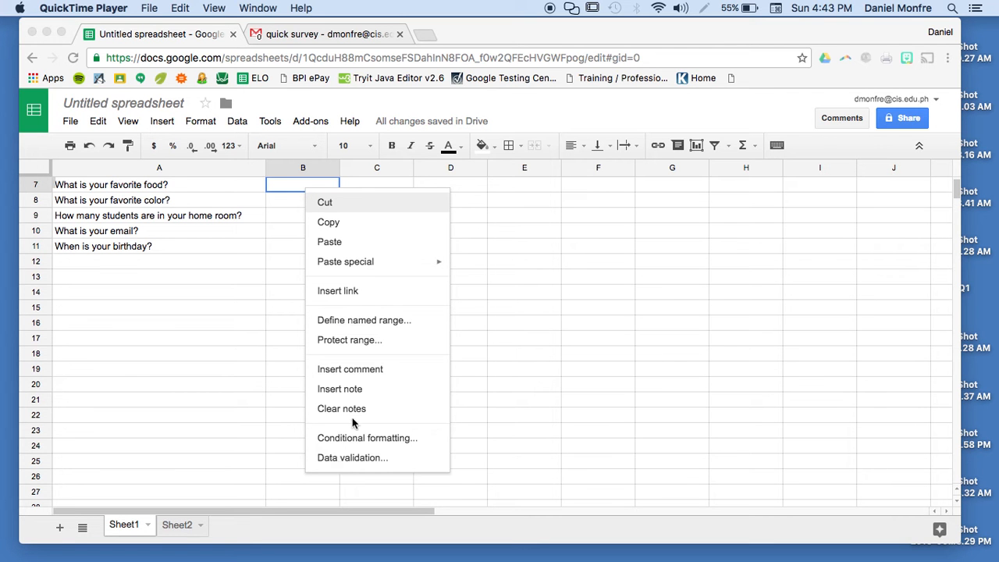
left_click(345, 459)
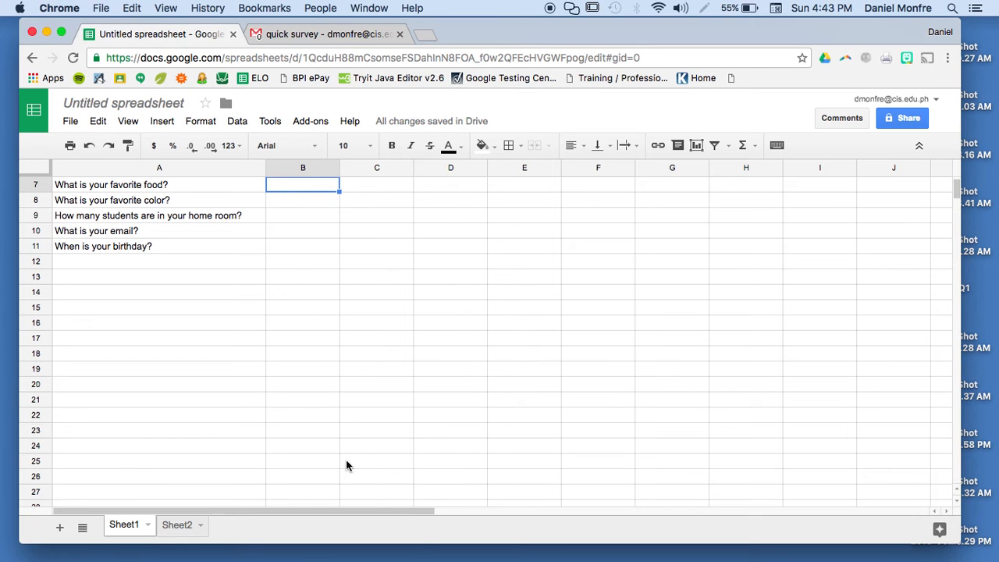
right_click(291, 188)
left_click(325, 461)
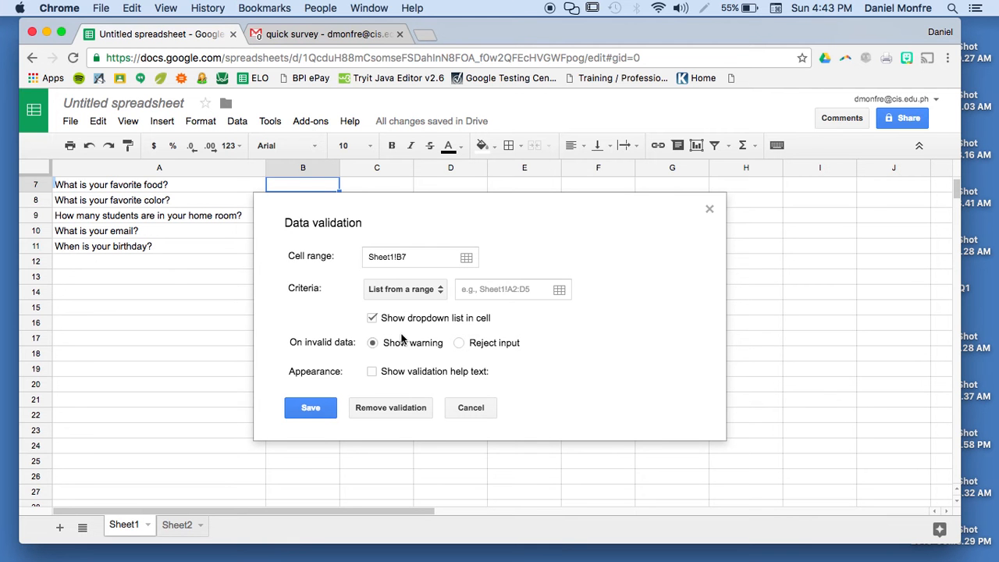
left_click(373, 256)
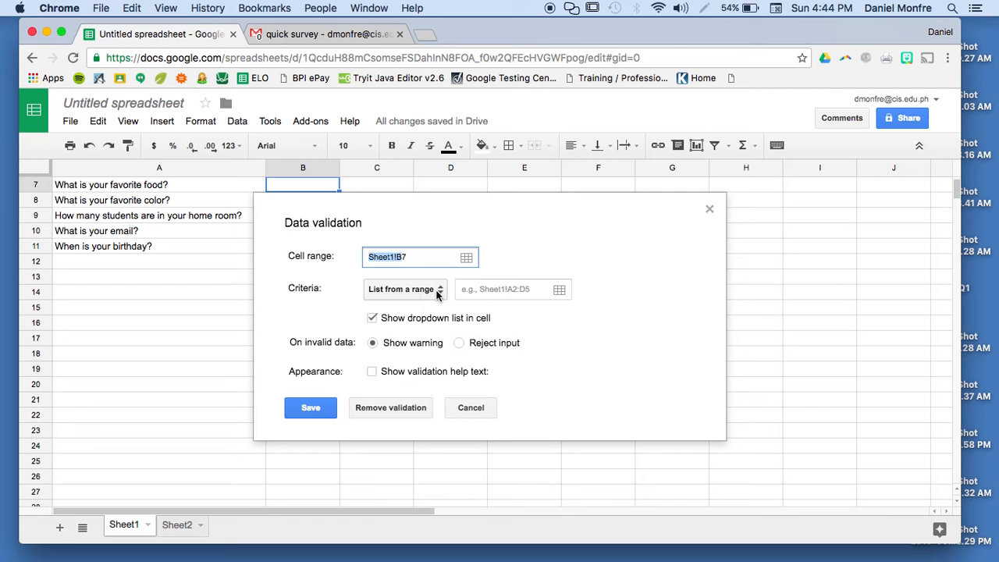
left_click(315, 289)
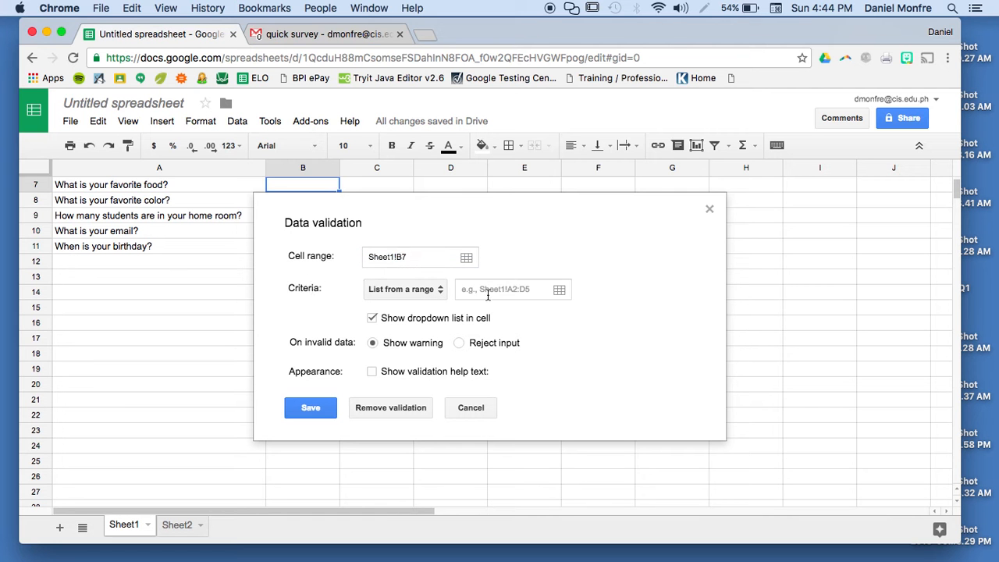
left_click(559, 291)
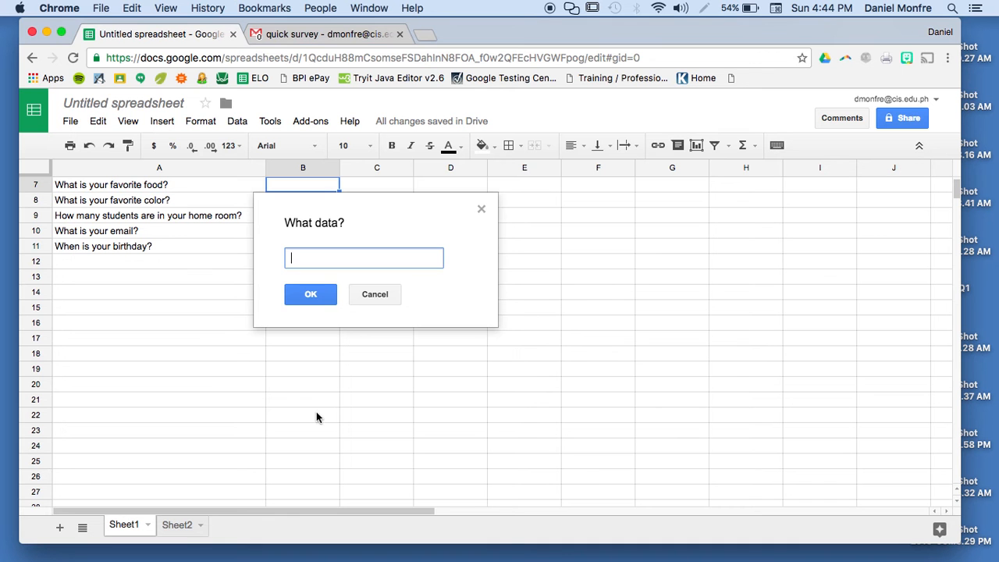
- Set B7's list source to the food items in Sheet2!A1:A18
left_click(185, 534)
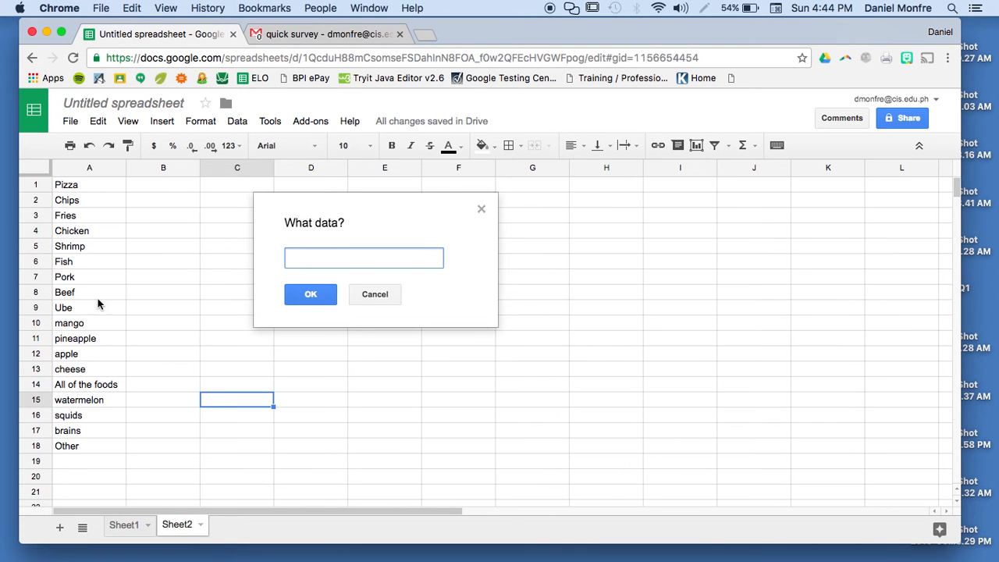
left_click(72, 185)
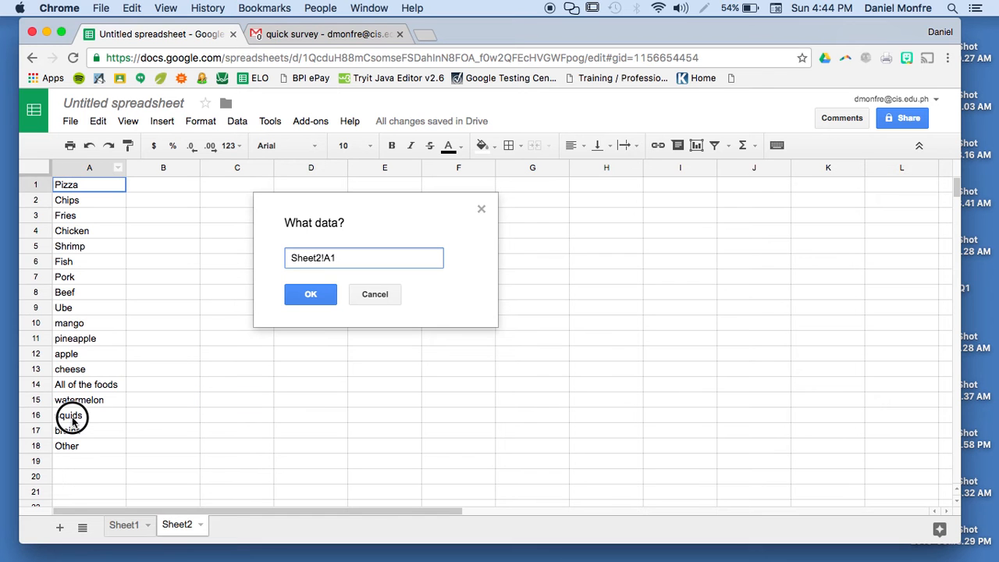
left_click(71, 444, "shift")
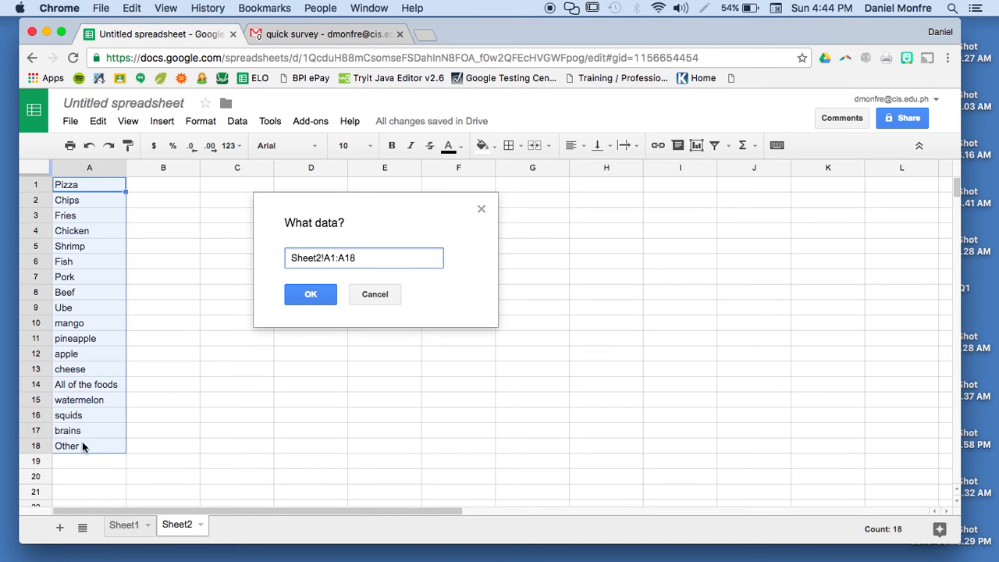
left_click(312, 294)
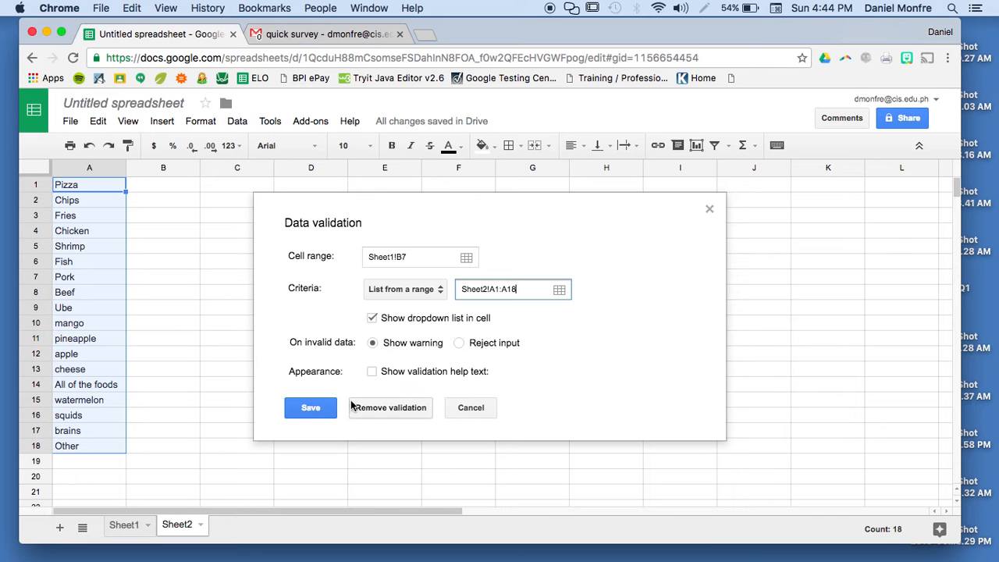
- Save B7's validation rule and check its dropdown shows the Sheet2 foods
left_click(309, 410)
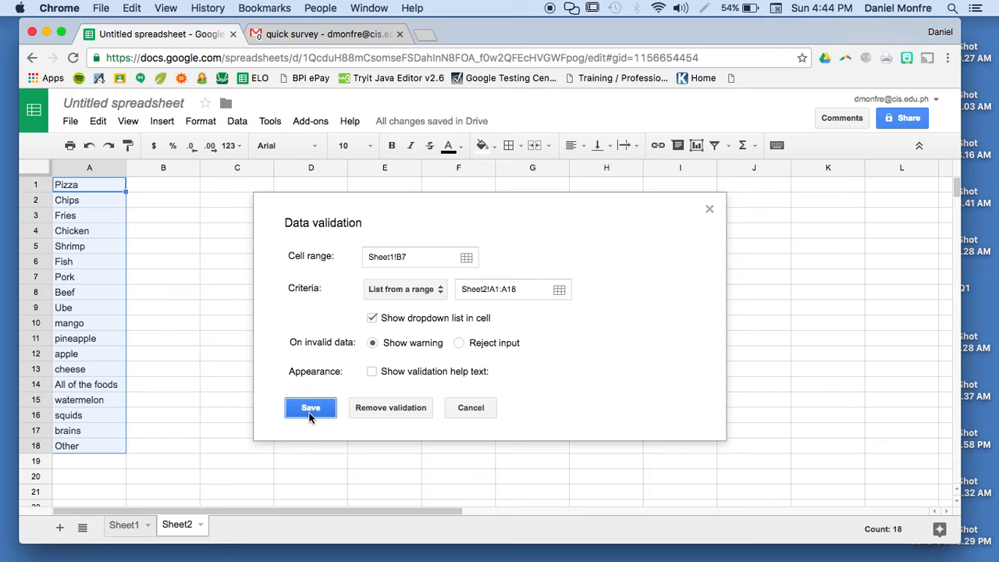
left_click(132, 526)
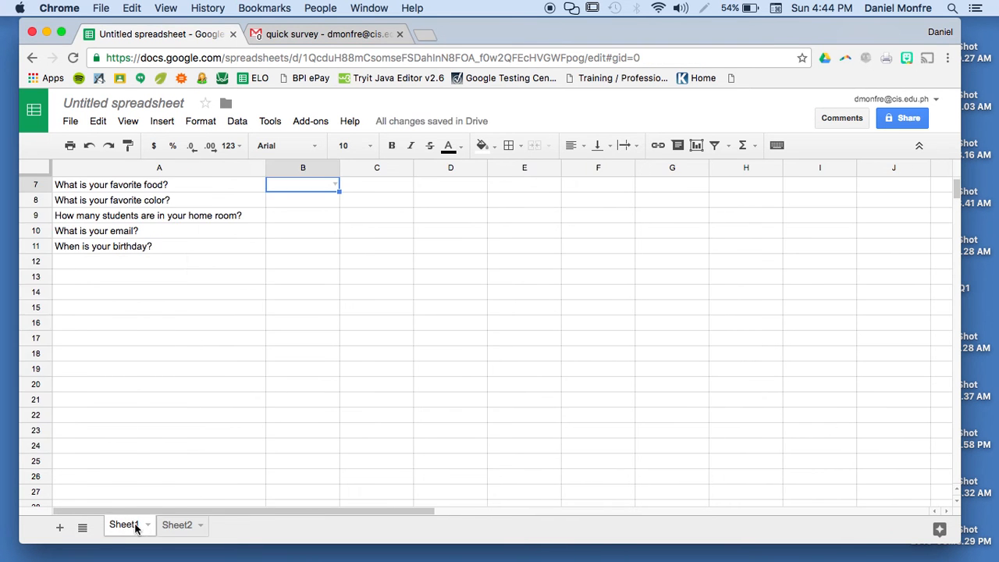
left_click(333, 183)
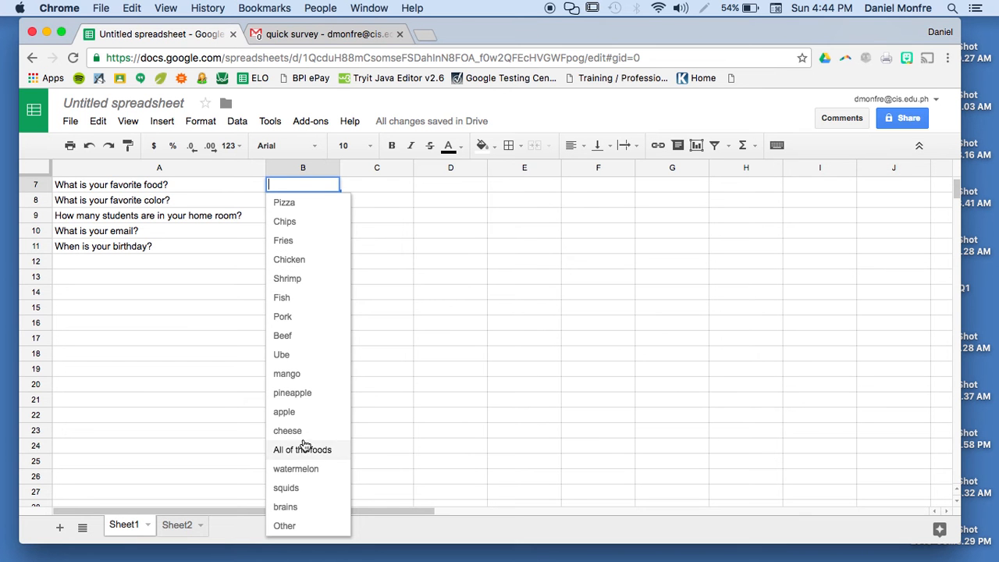
- On Sheet2, select foods A1:A17, leaving out Other
left_click(180, 529)
left_click(91, 216)
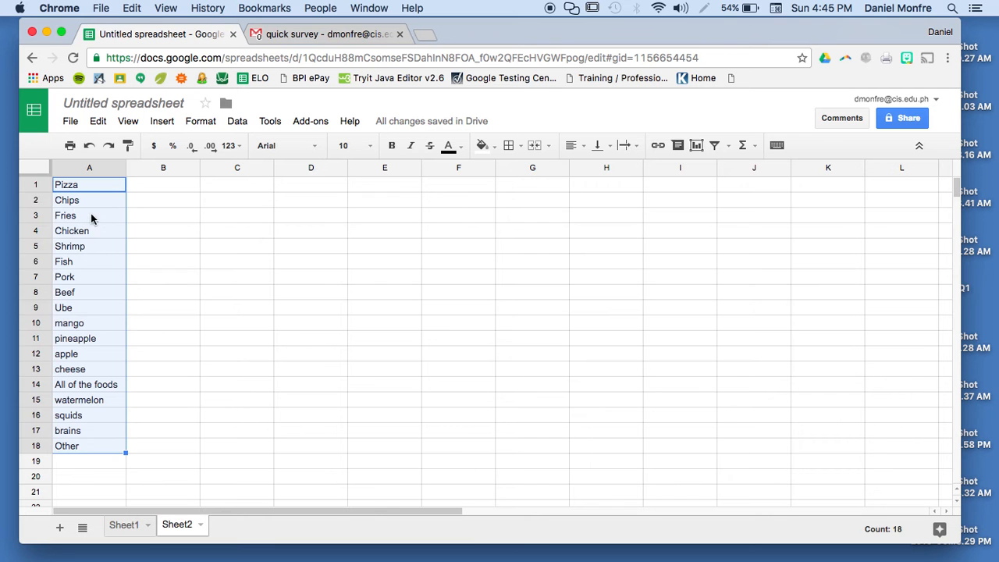
left_click(83, 186)
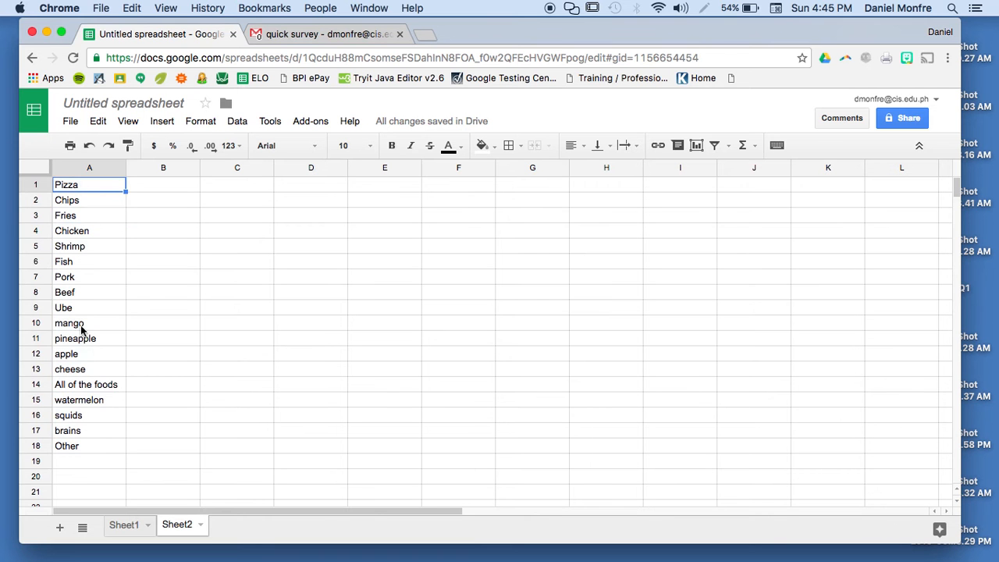
left_click(69, 434, "shift")
- Sort the Sheet2 foods in A1:A17 alphabetically A to Z
right_click(68, 436)
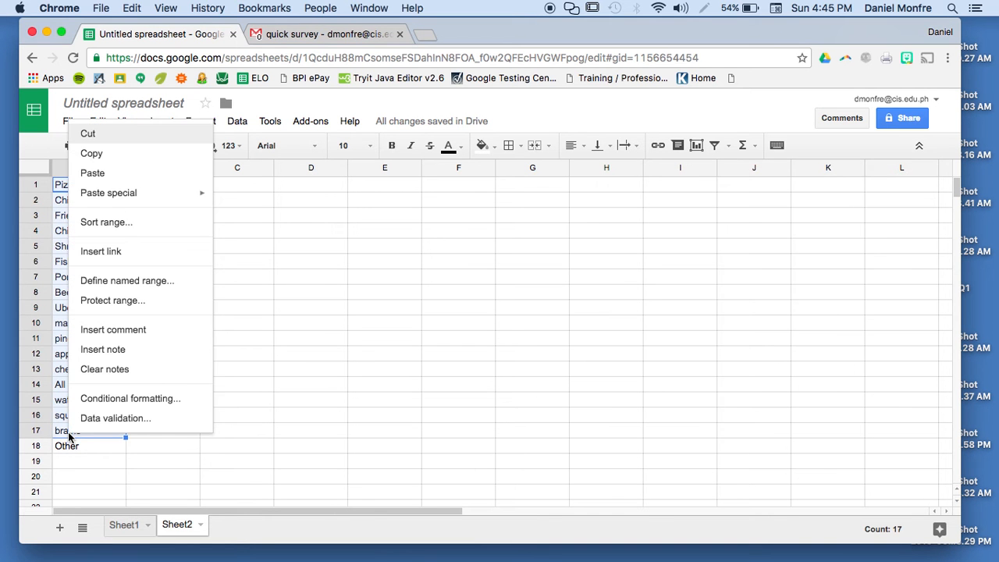
left_click(129, 226)
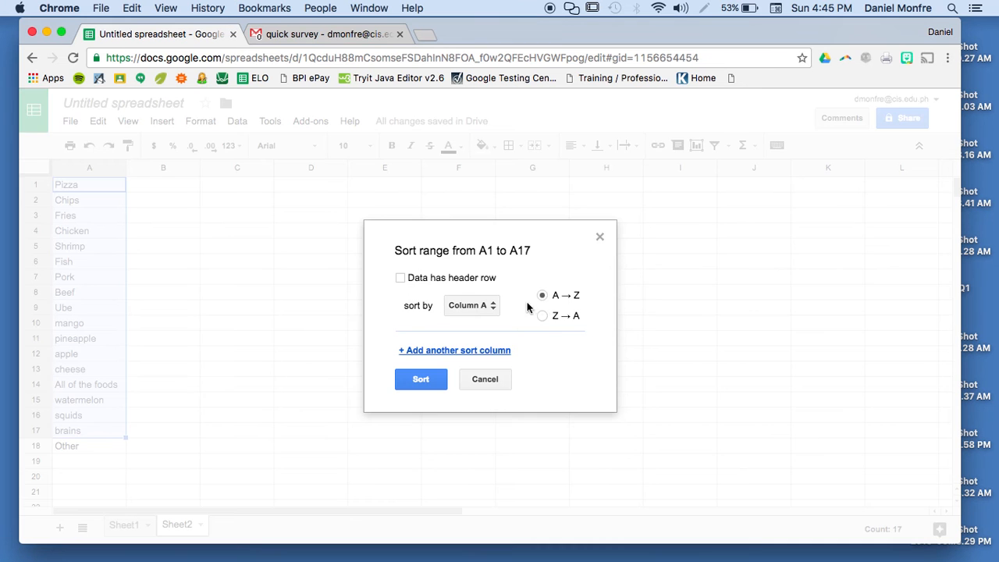
left_click(420, 382)
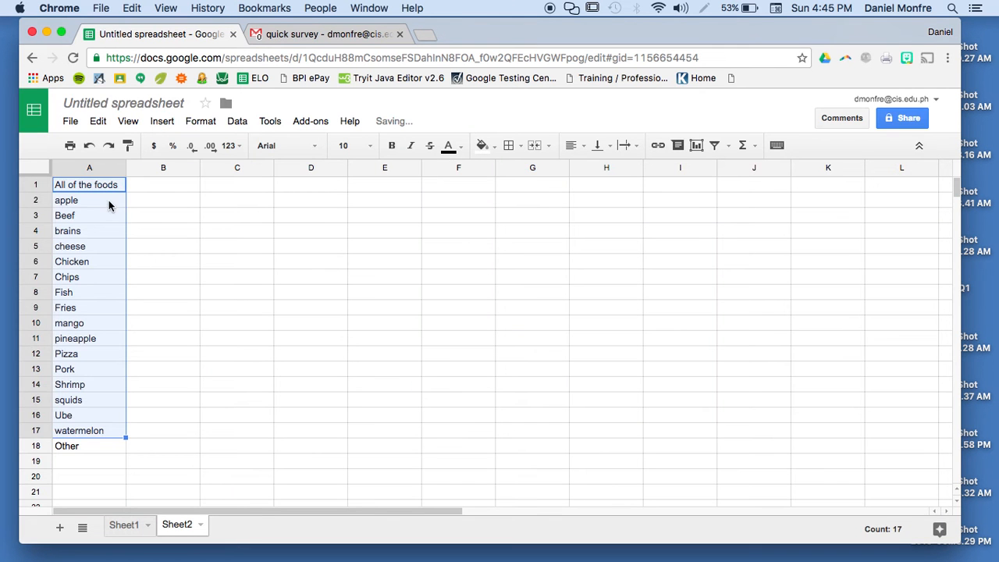
left_click(117, 442)
- Verify on Sheet1 that B7's dropdown lists the foods in order, ending with Other
left_click(122, 527)
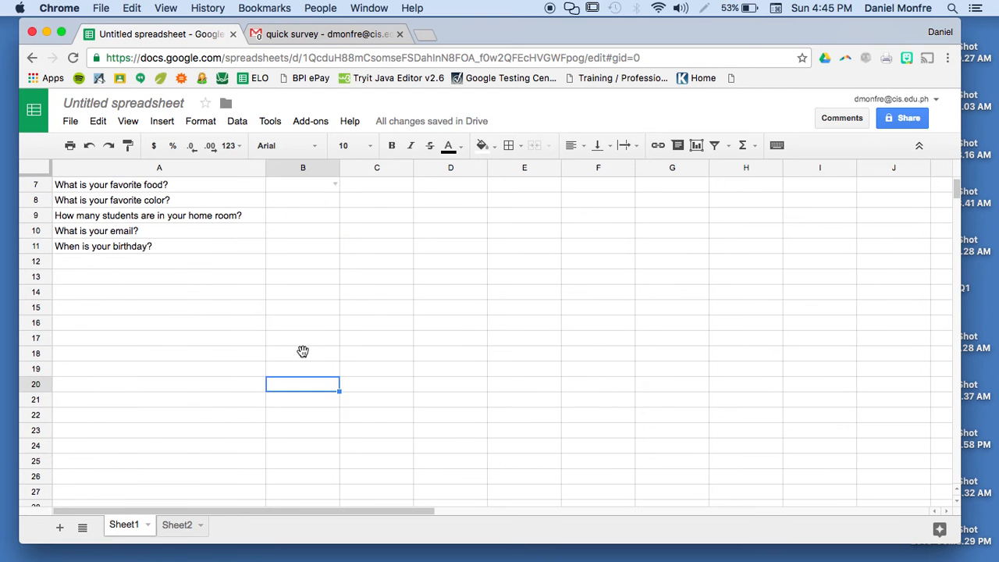
left_click(333, 185)
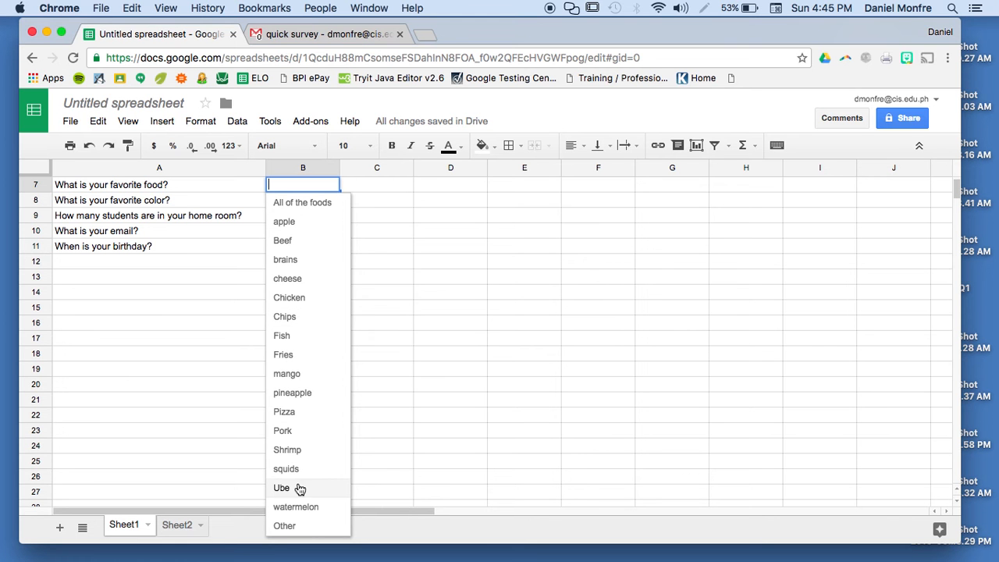
left_click(183, 295)
left_click(287, 204)
- Restrict B8 to a list of items: Red, Orange, Yellow, Other
right_click(287, 204)
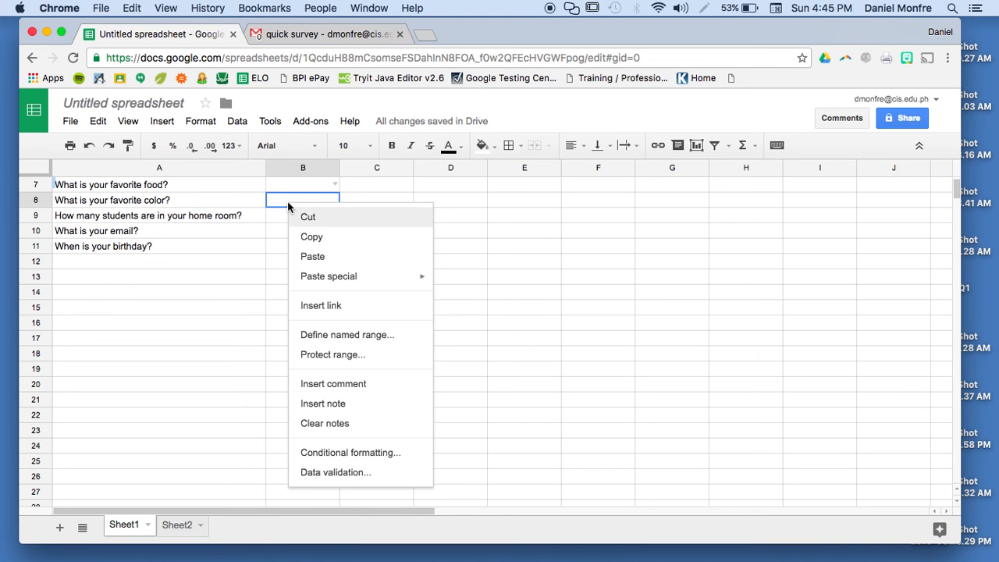
left_click(319, 473)
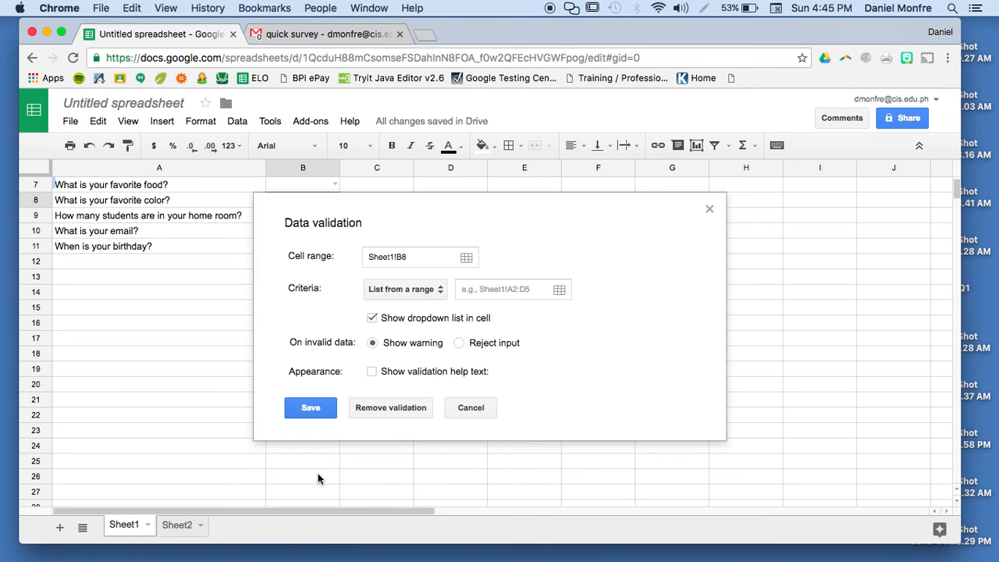
left_click(440, 289)
left_click(433, 312)
left_click(484, 293)
type("Red")
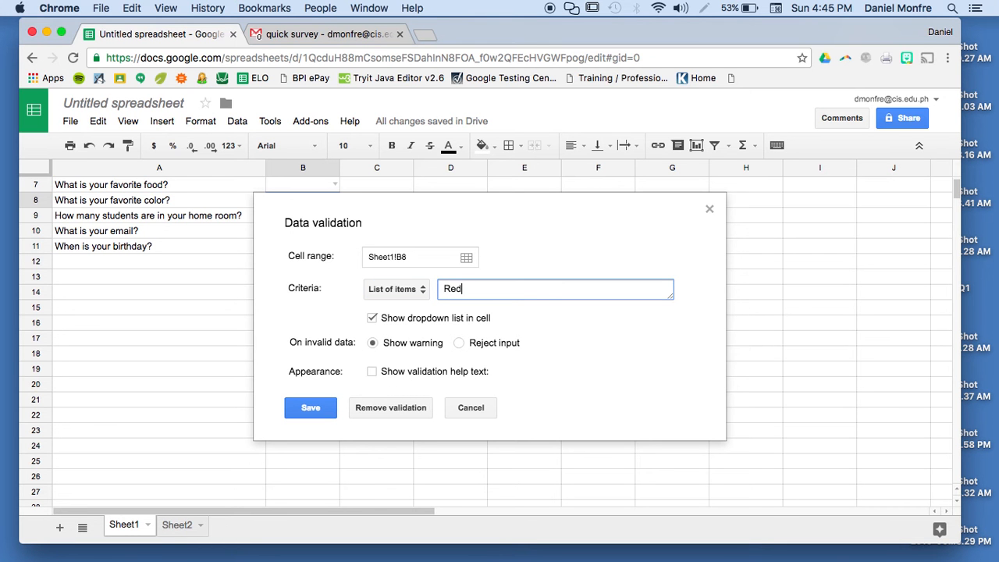
type(", Orange, Yellow, Other")
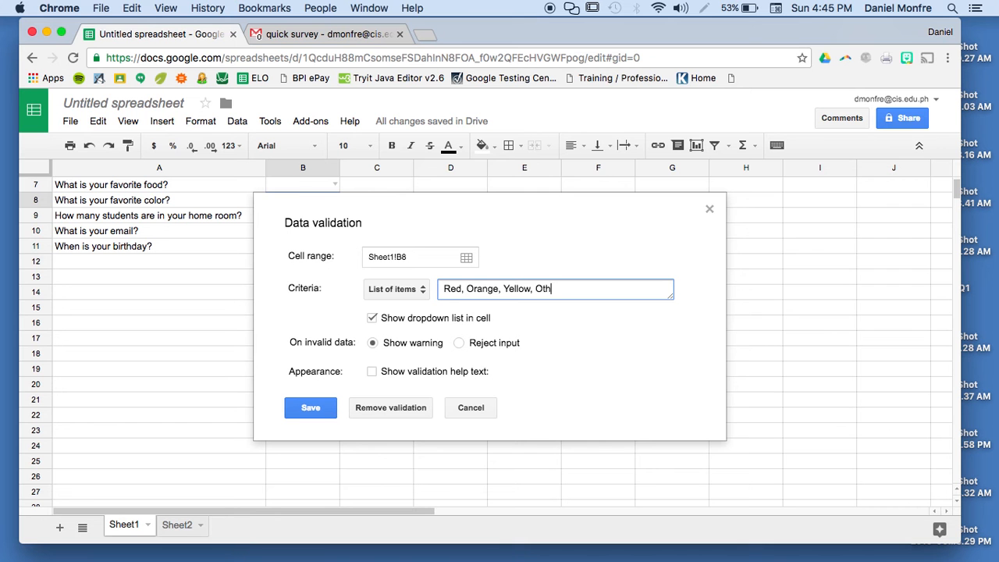
left_click(312, 411)
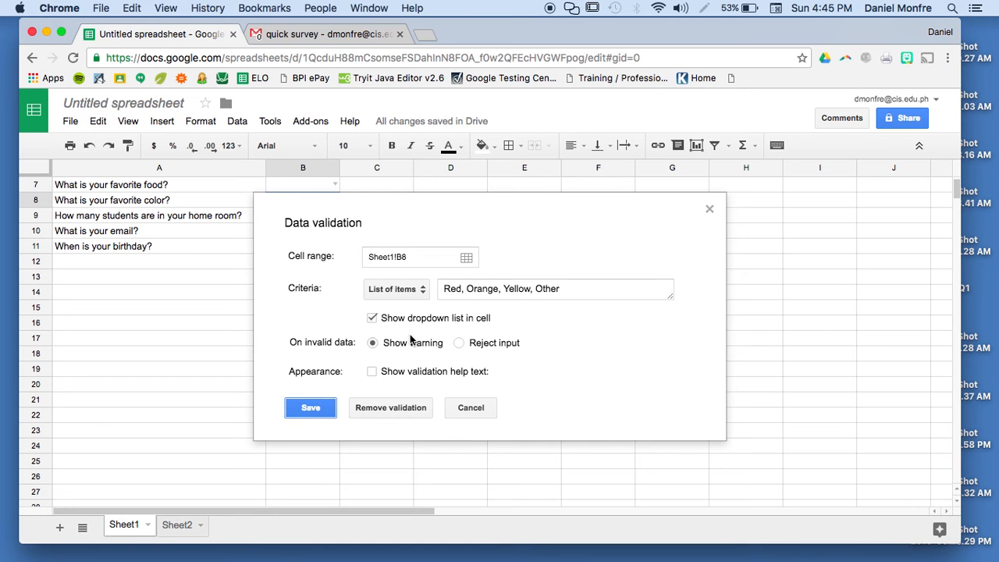
- Turn on validation help text for B8's colour list and save the rule
left_click(371, 374)
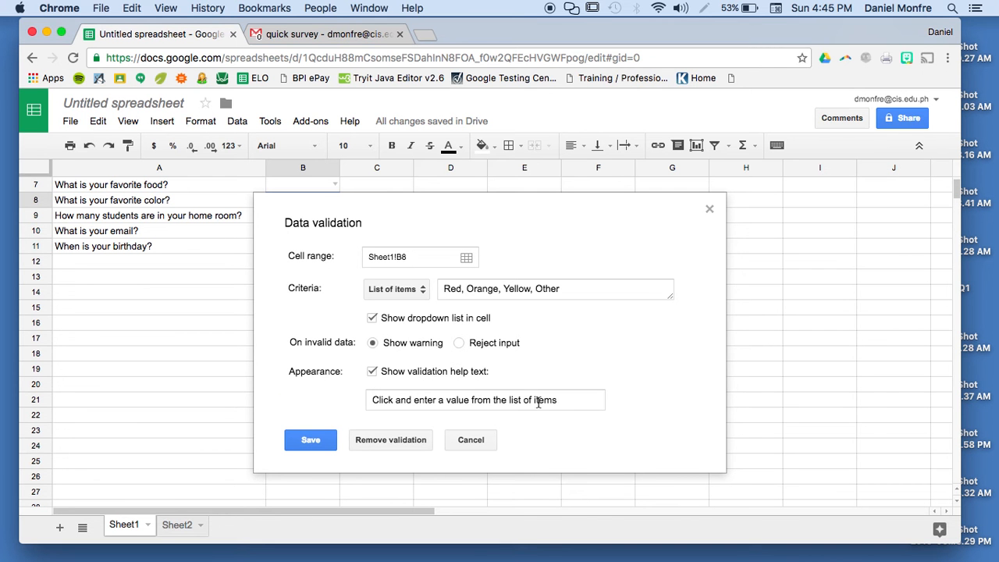
left_click(590, 402)
left_click(304, 446)
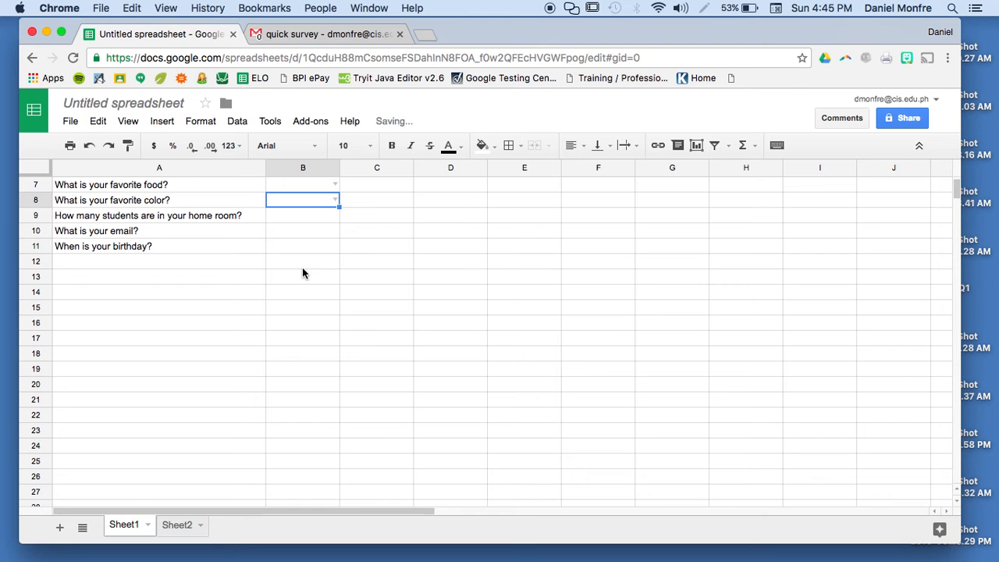
- Enter 'Wrong' in B7 to confirm it is flagged as invalid
left_click(302, 184)
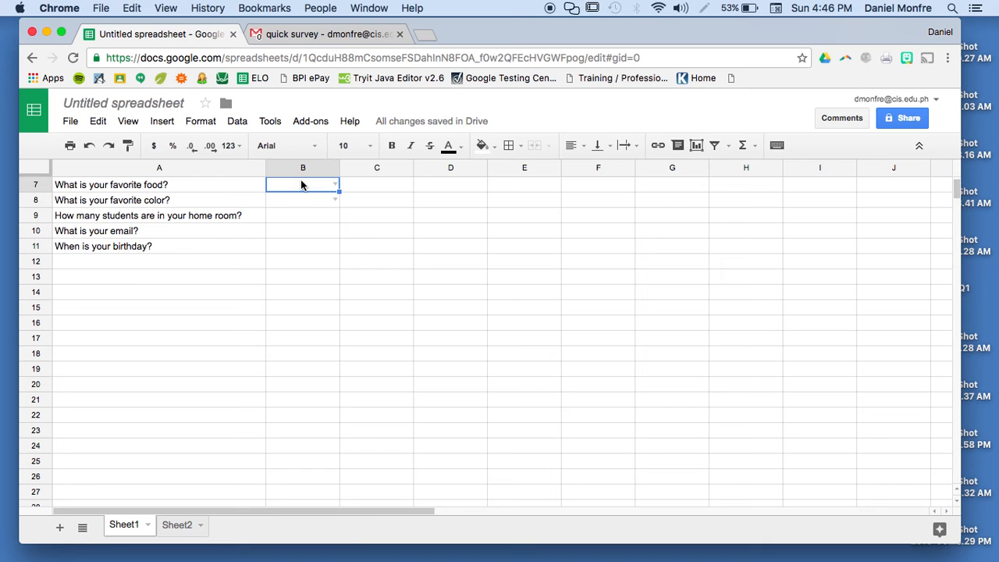
type("Wrong")
key("Return")
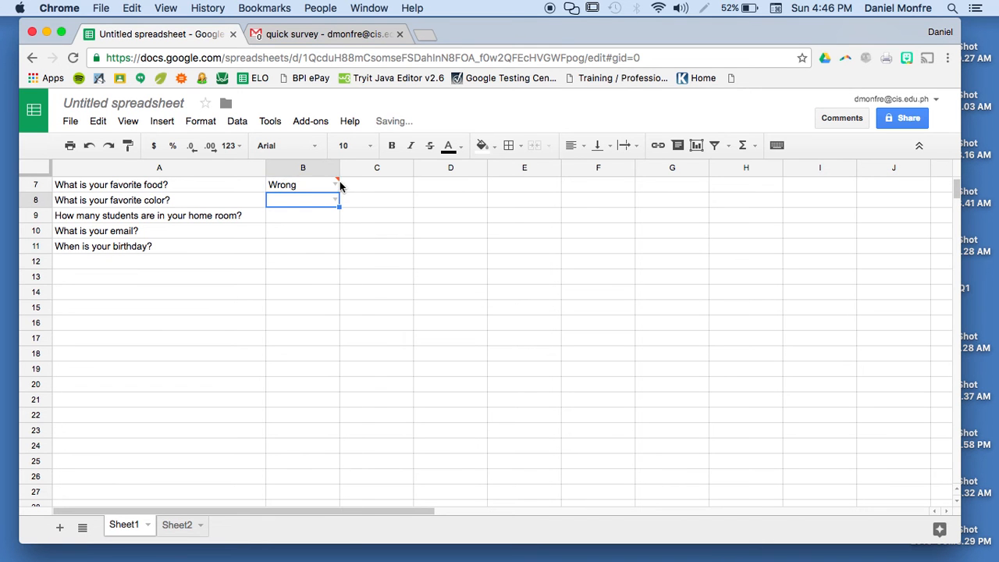
mouse_move(338, 184)
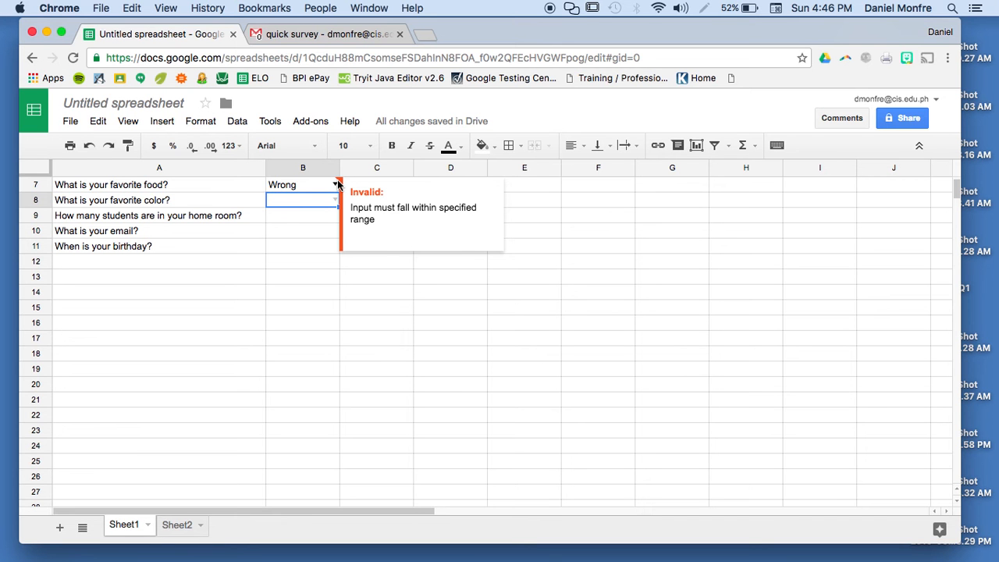
- Pick cheese for B7 and Orange for B8 from their dropdowns
left_click(297, 188)
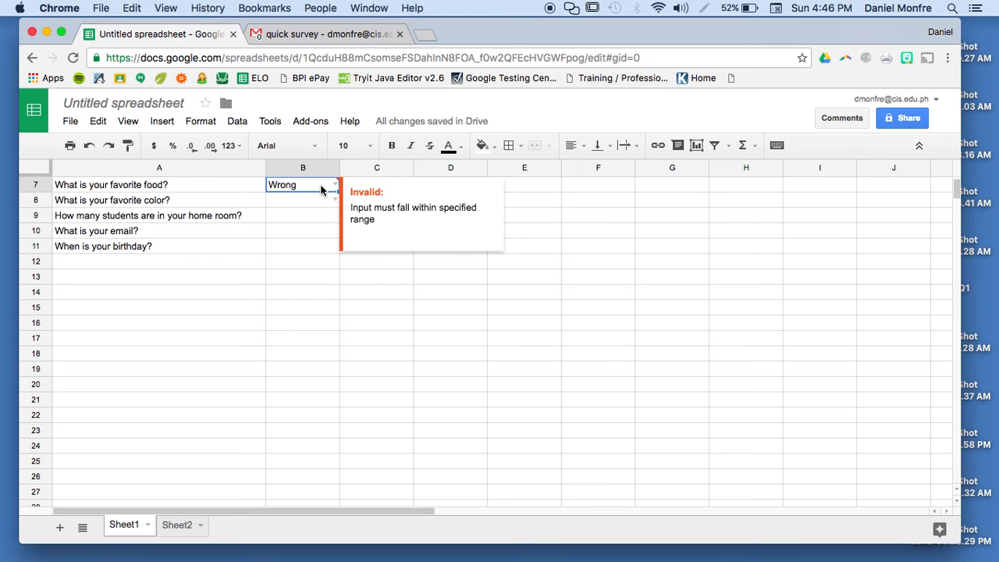
left_click(333, 187)
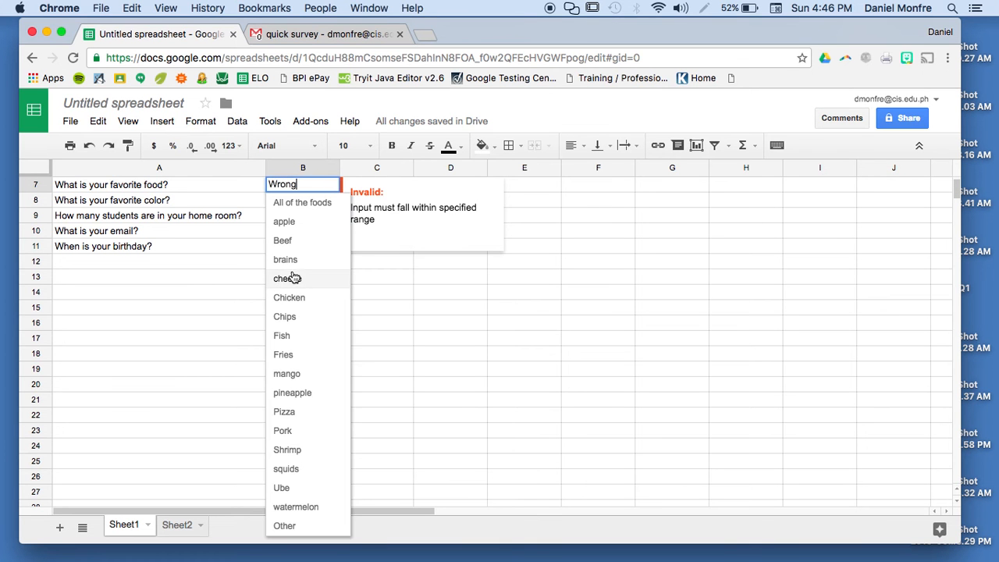
left_click(293, 276)
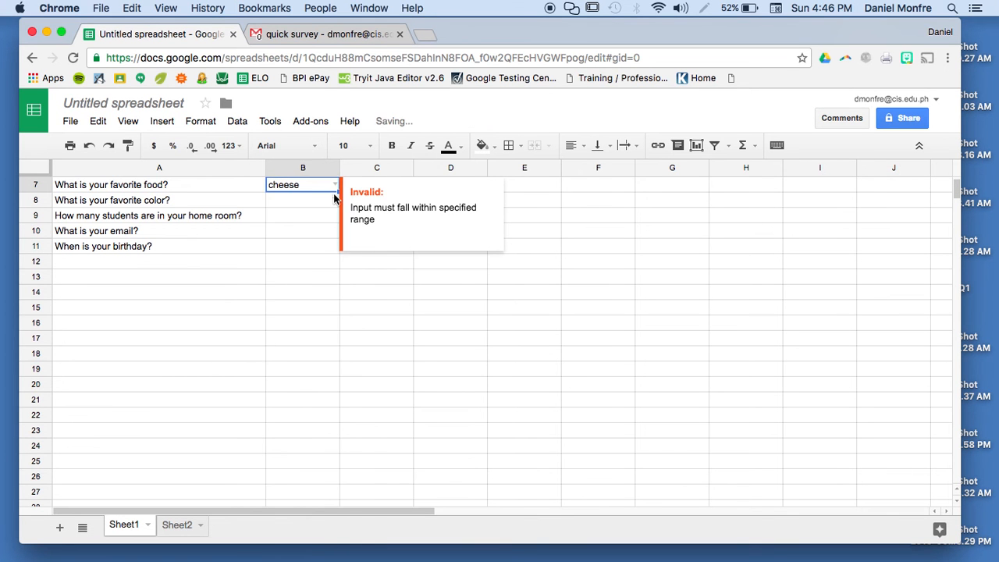
left_click(335, 199)
left_click(295, 238)
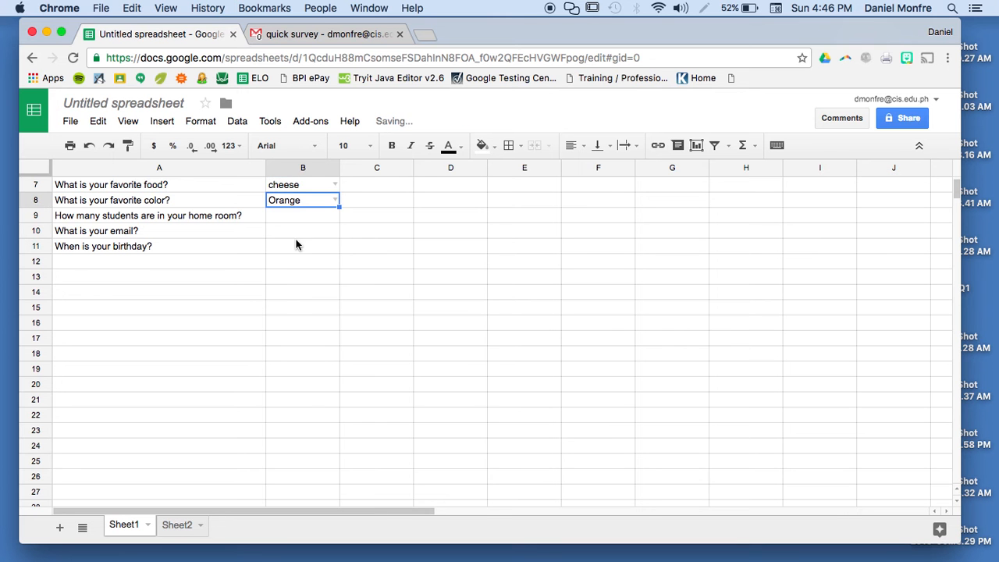
left_click(282, 218)
right_click(282, 218)
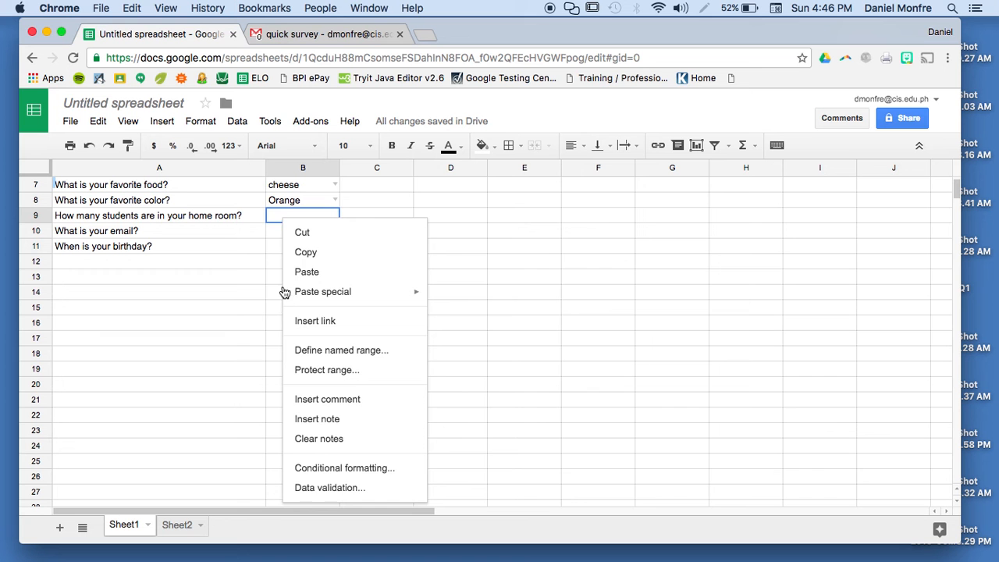
- Set B9's validation to Number between 1 and 50 with Reject input
left_click(328, 485)
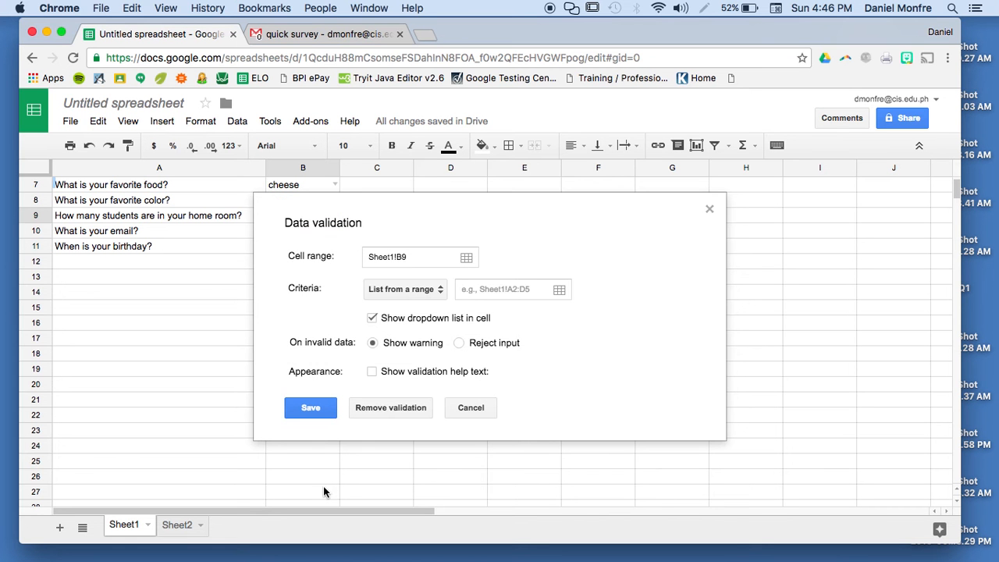
left_click(437, 289)
left_click(424, 331)
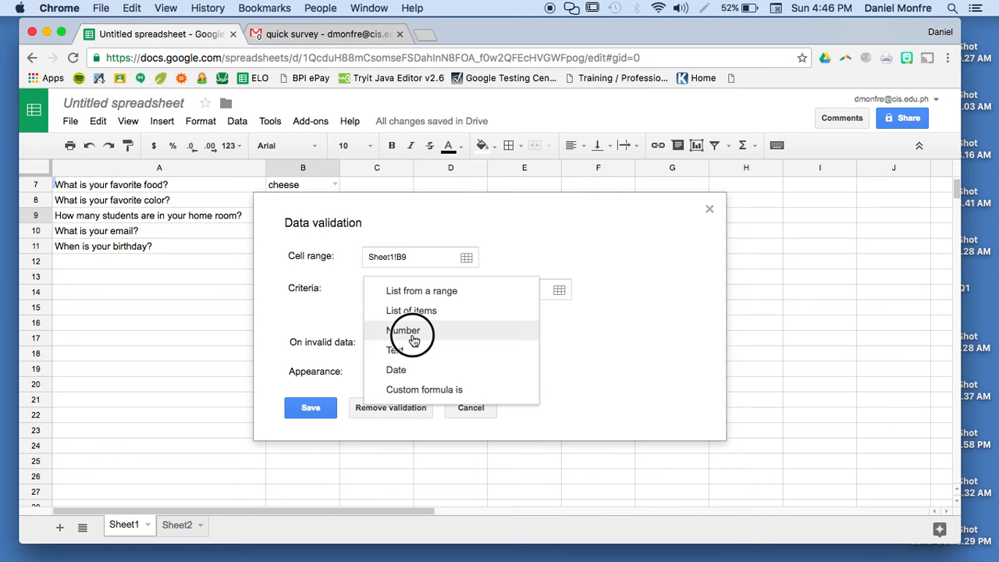
left_click(501, 290)
type("1")
left_click(584, 289)
type("50")
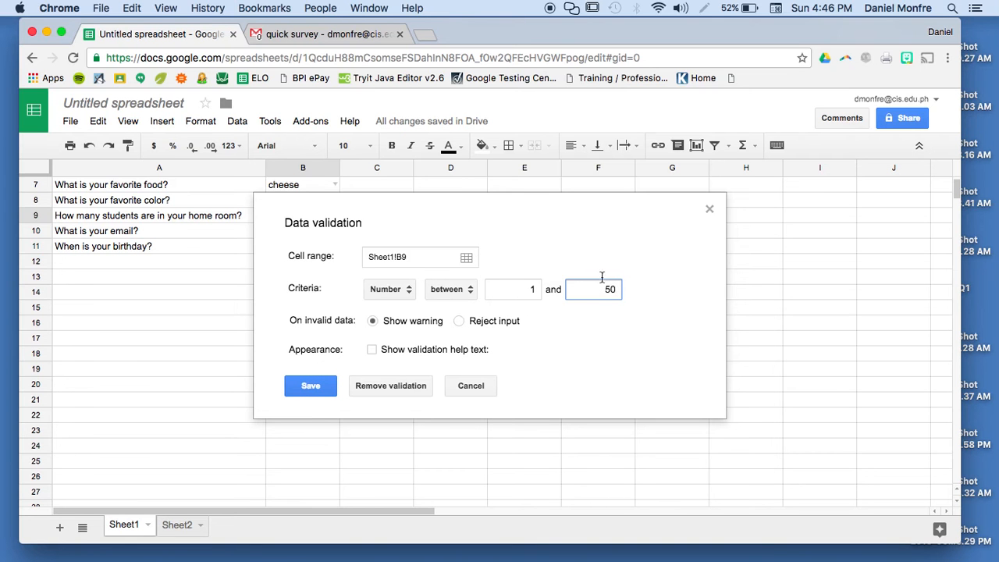
left_click(460, 322)
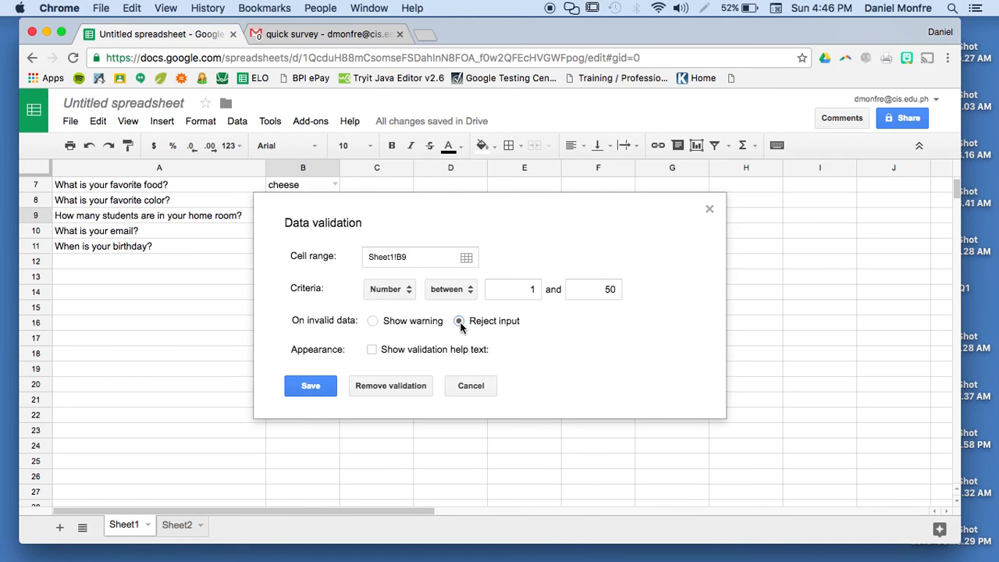
left_click(302, 390)
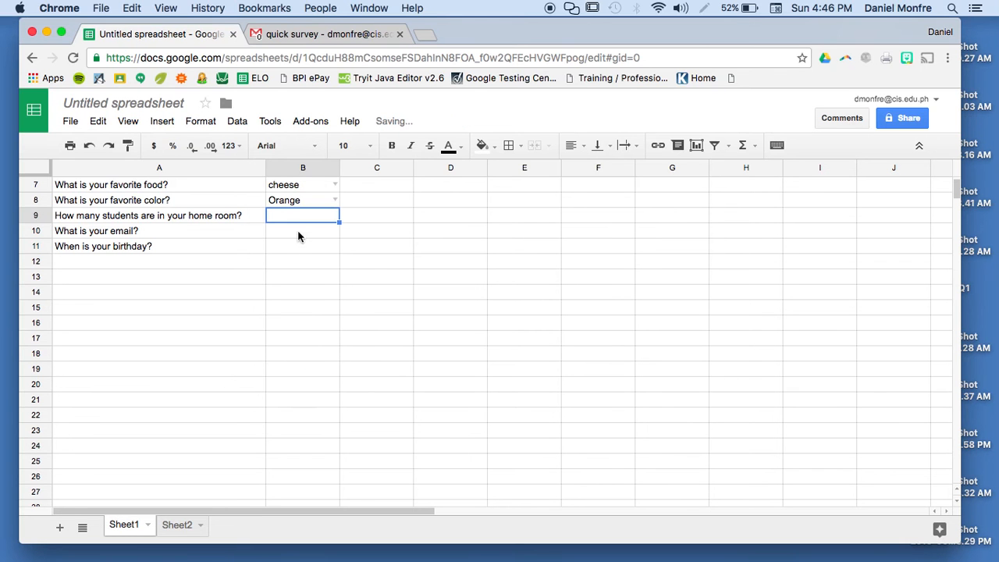
- Enter 45 in B9, then confirm 54 is rejected with a validation error
type("45")
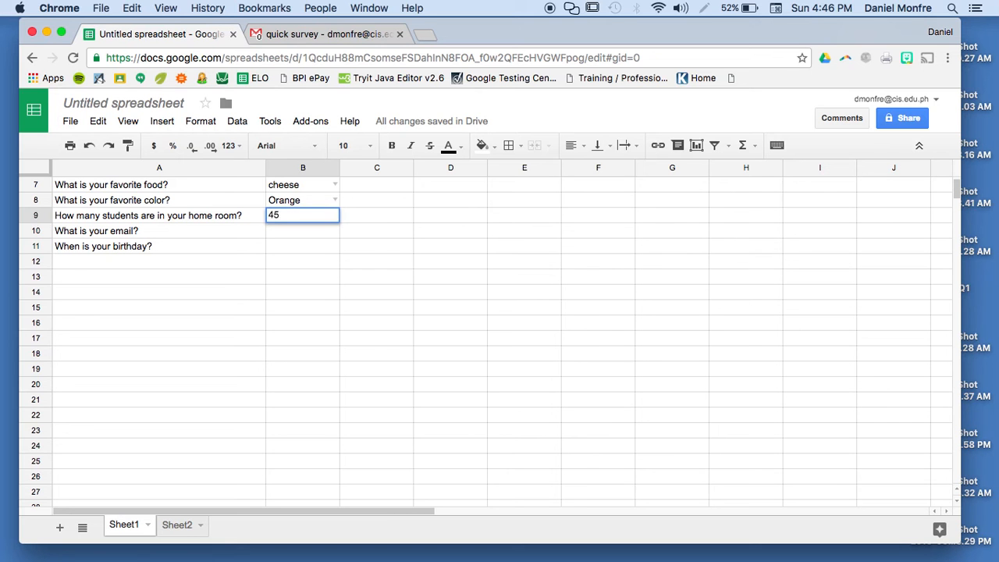
key("Return")
left_click(309, 223)
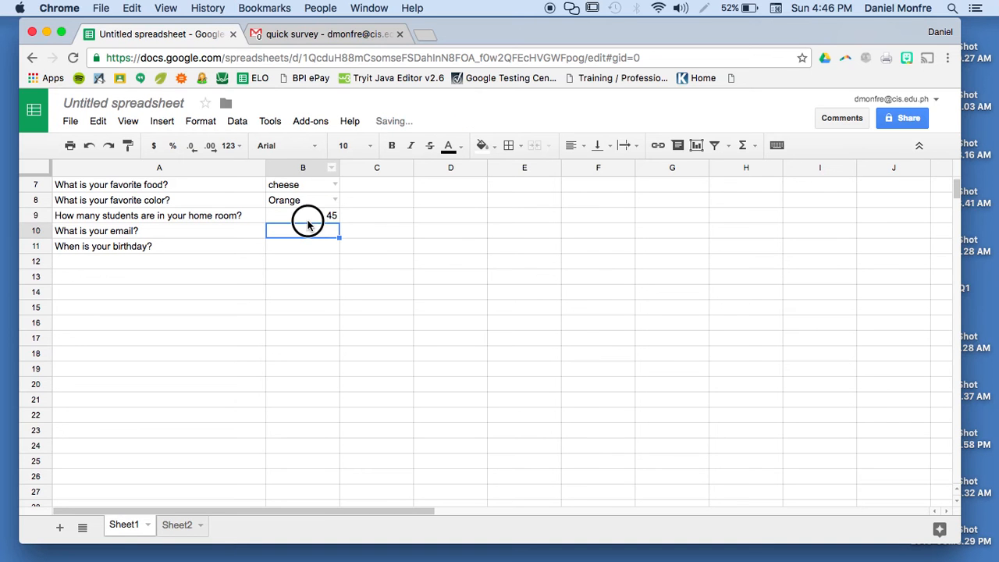
type("54")
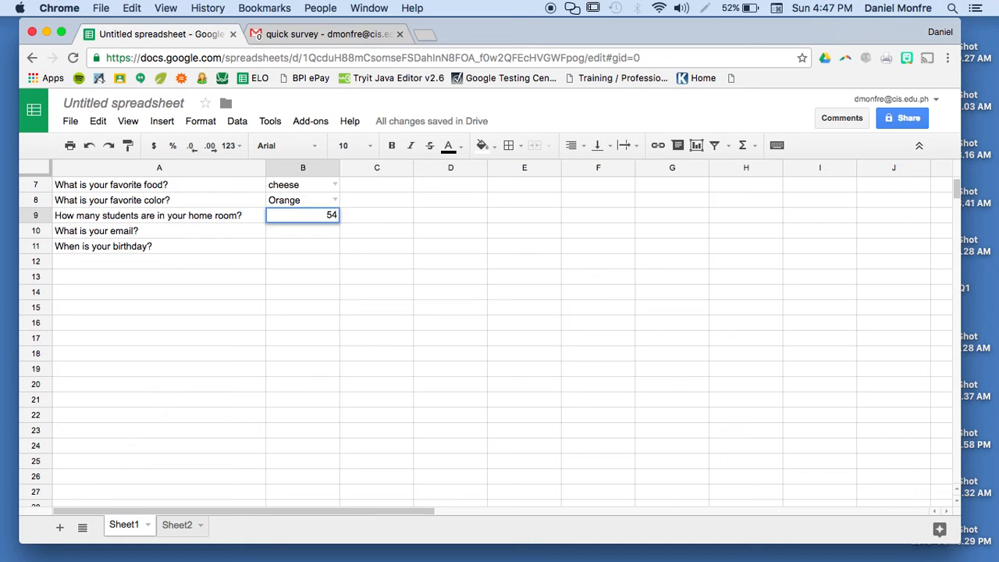
key("Return")
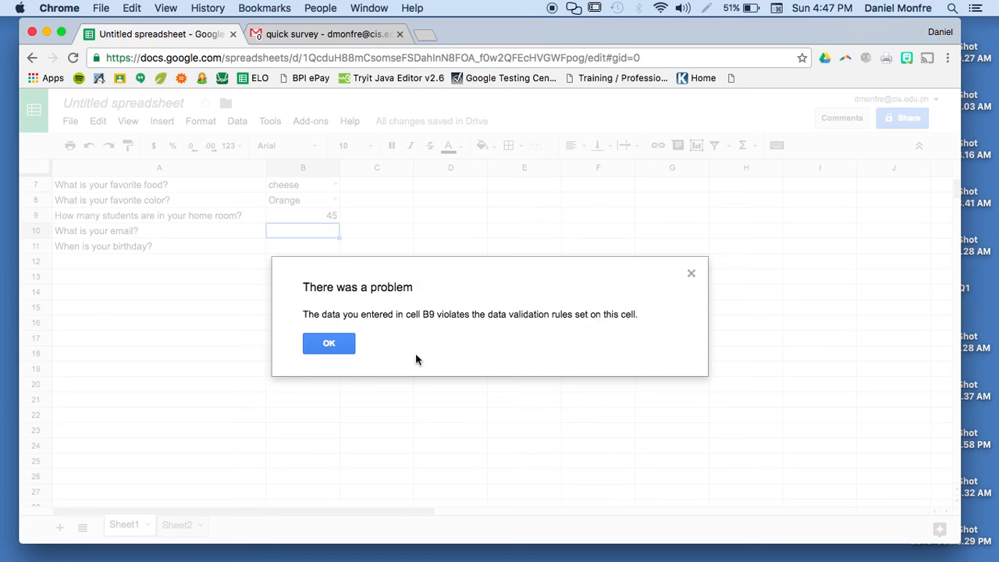
left_click(338, 349)
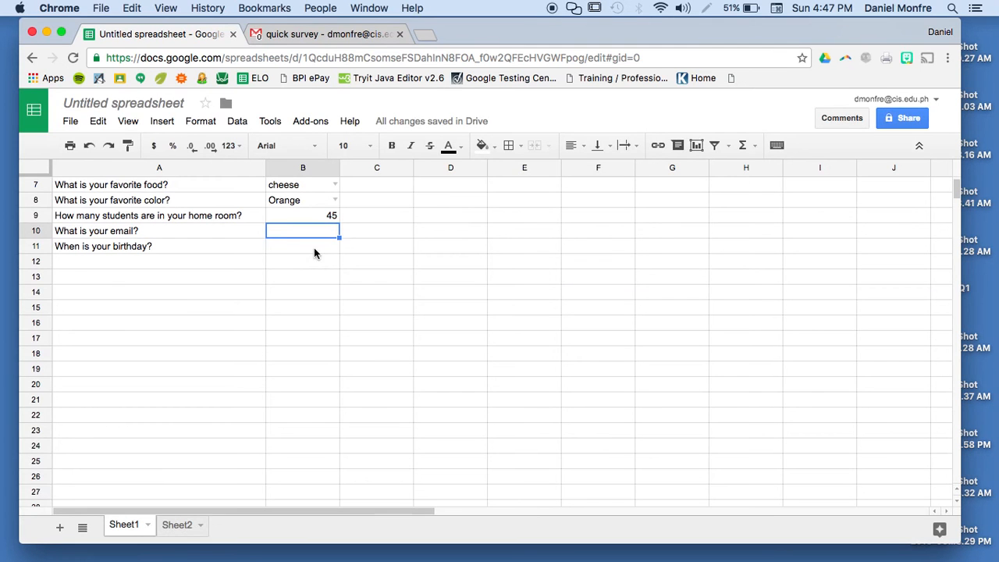
- Clear B9 and confirm 100 is also rejected, leaving the cell empty
key("Up")
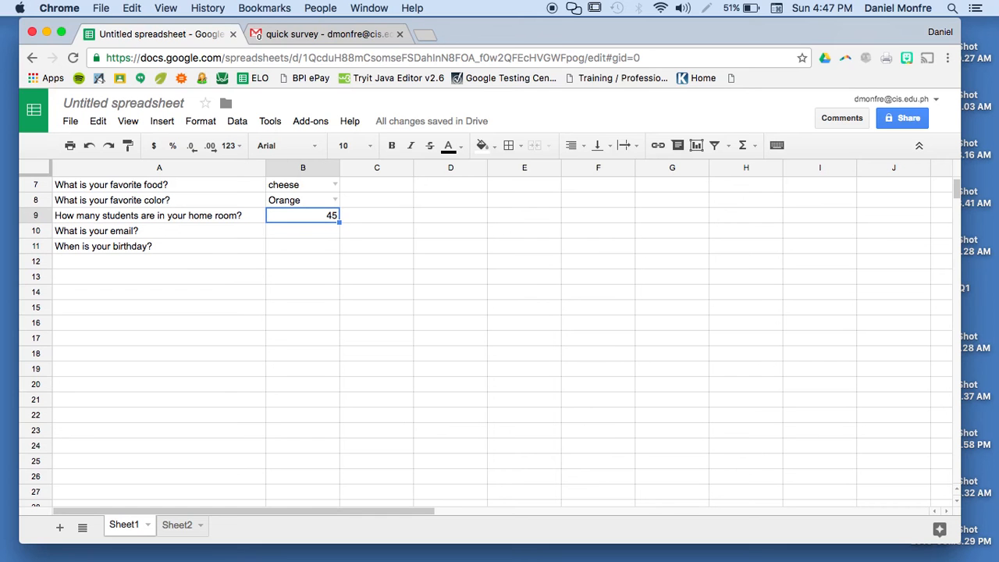
key("BackSpace")
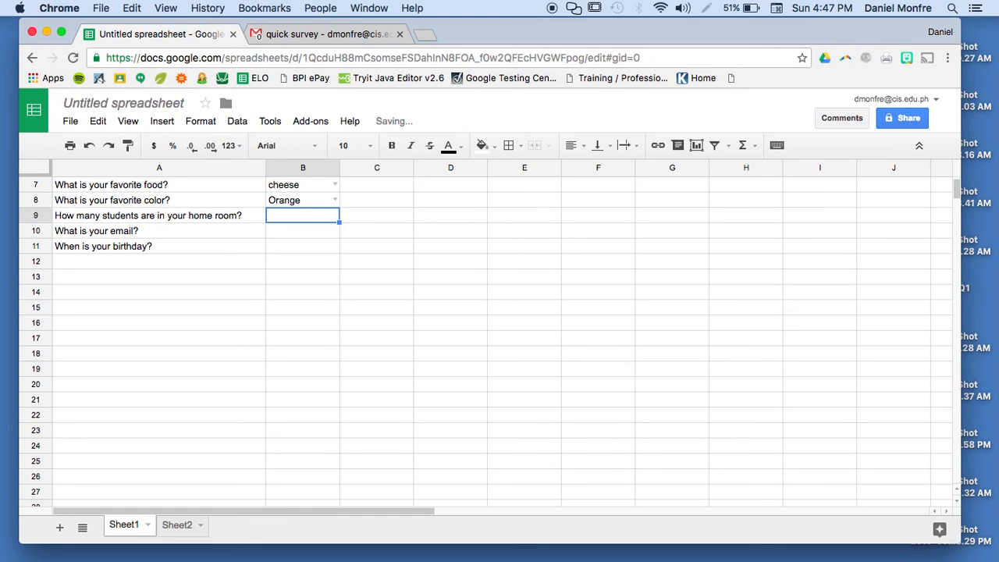
type("100")
key("Return")
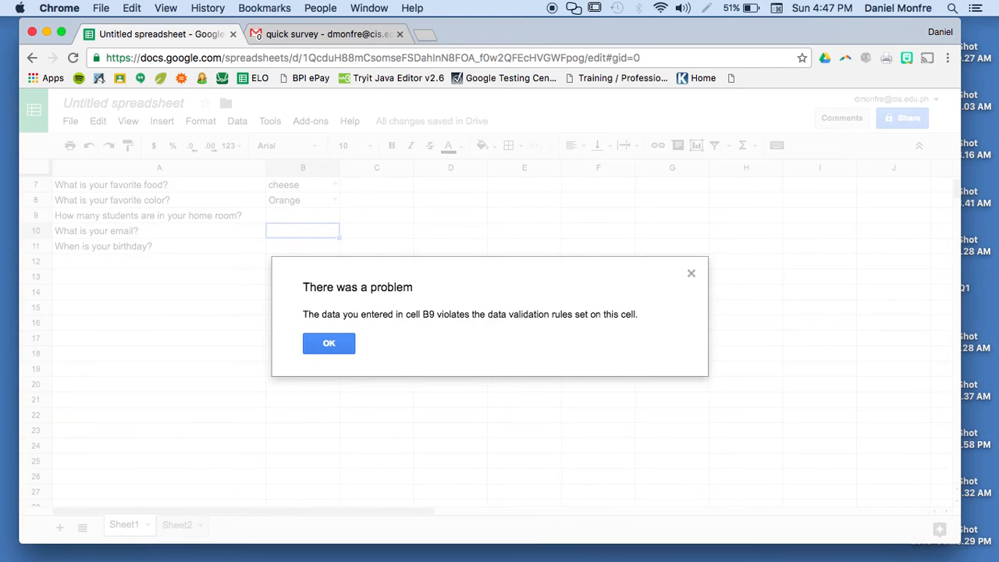
left_click(328, 344)
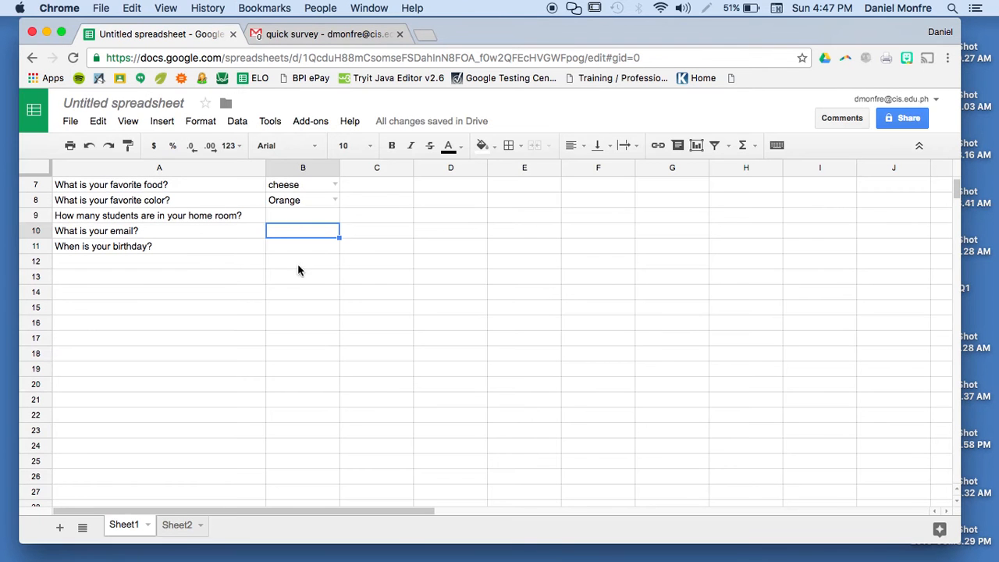
left_click(307, 219)
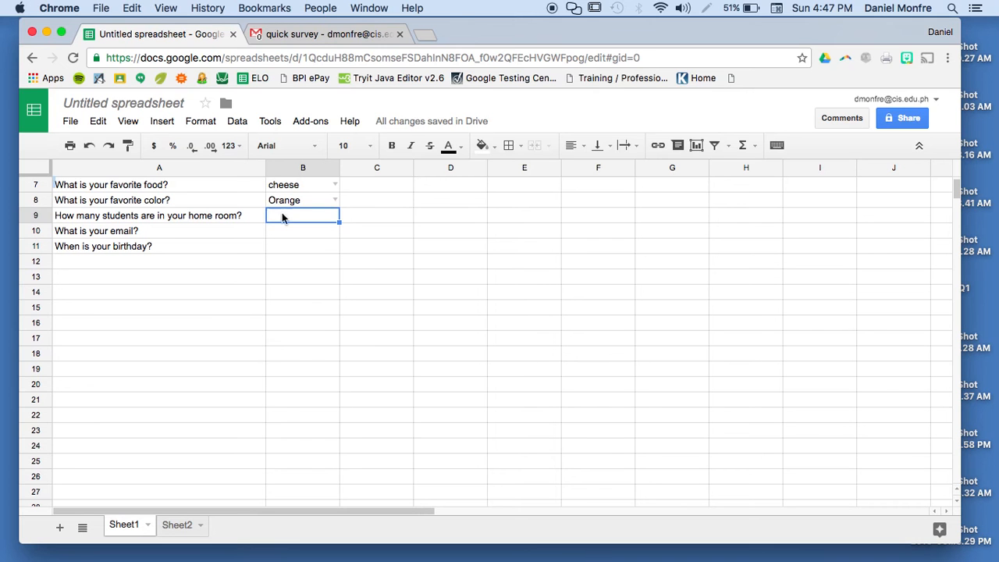
- Add the help text 'Enter a number between 1 and 50' to B9's number rule
right_click(282, 216)
left_click(336, 484)
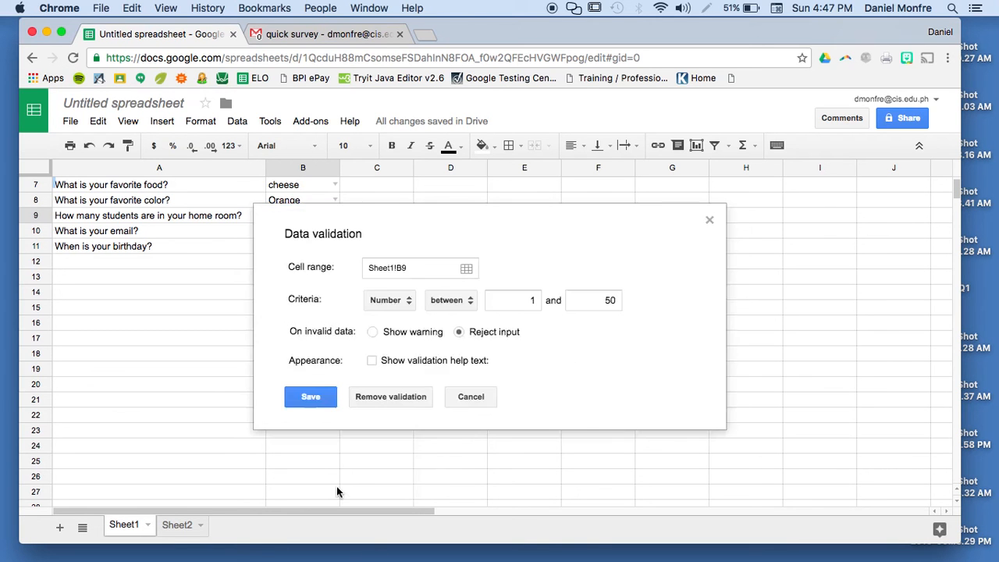
left_click(373, 361)
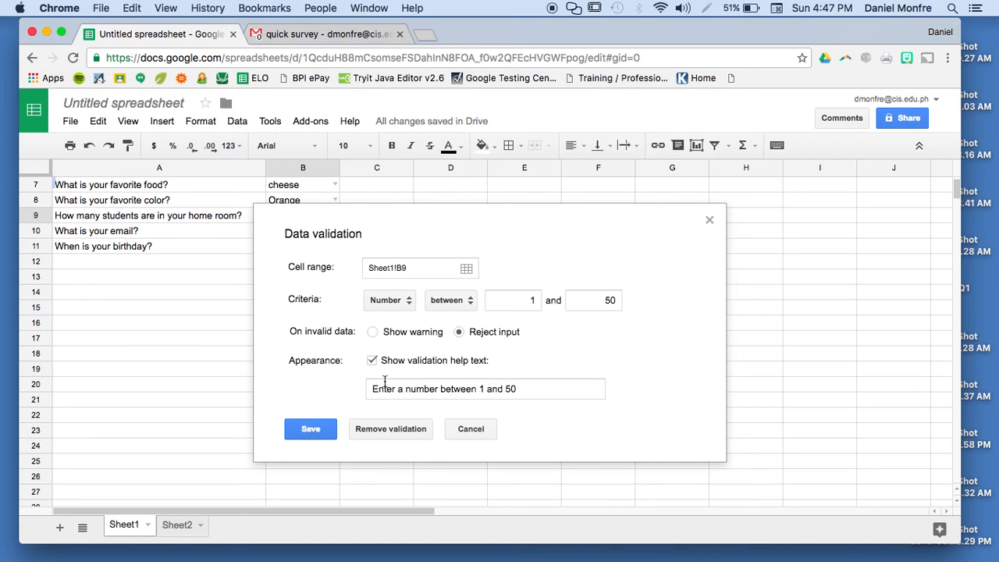
left_click(312, 429)
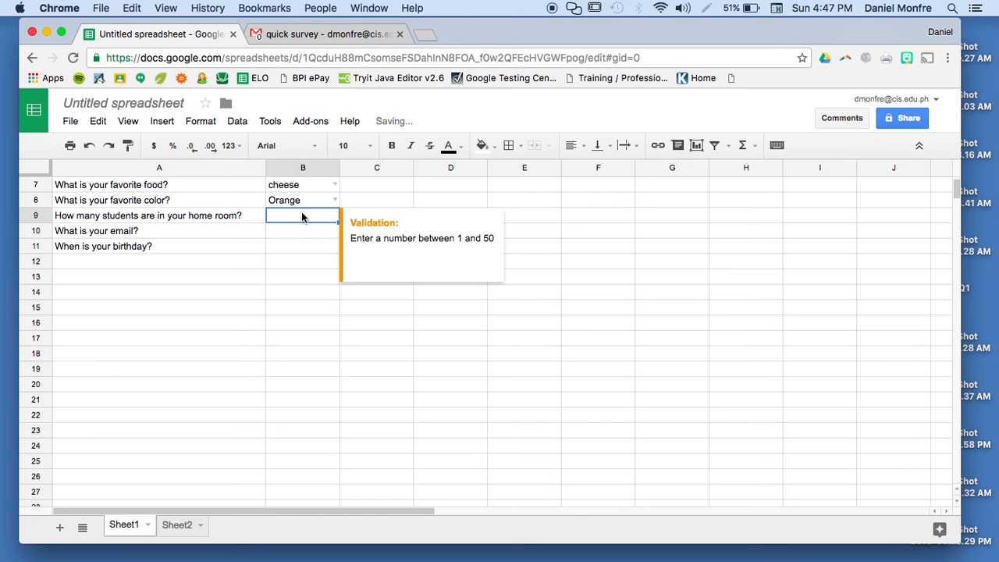
left_click(292, 234)
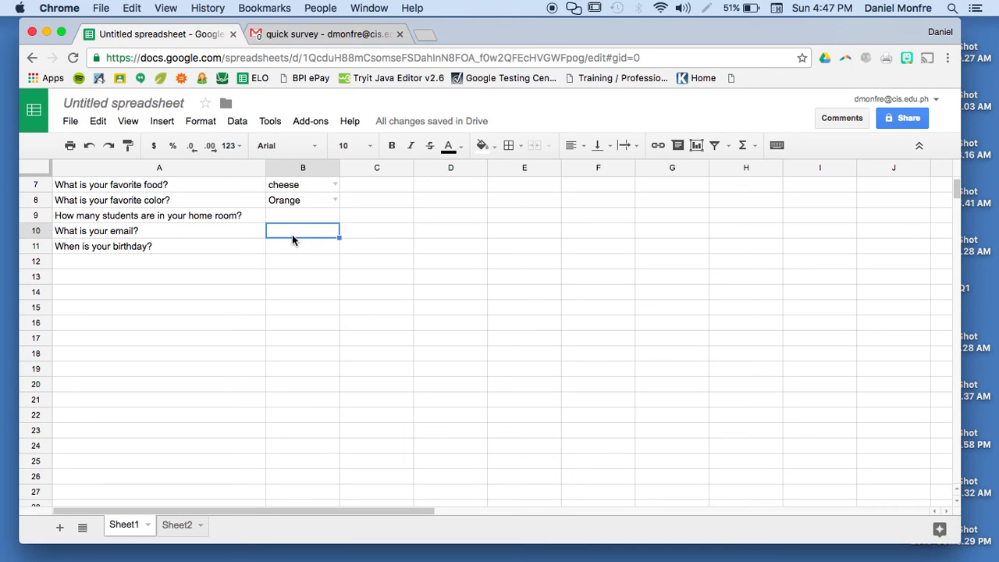
- Set B10's validation to Text 'is valid email' with help text 'Enter a valid email'
right_click(292, 234)
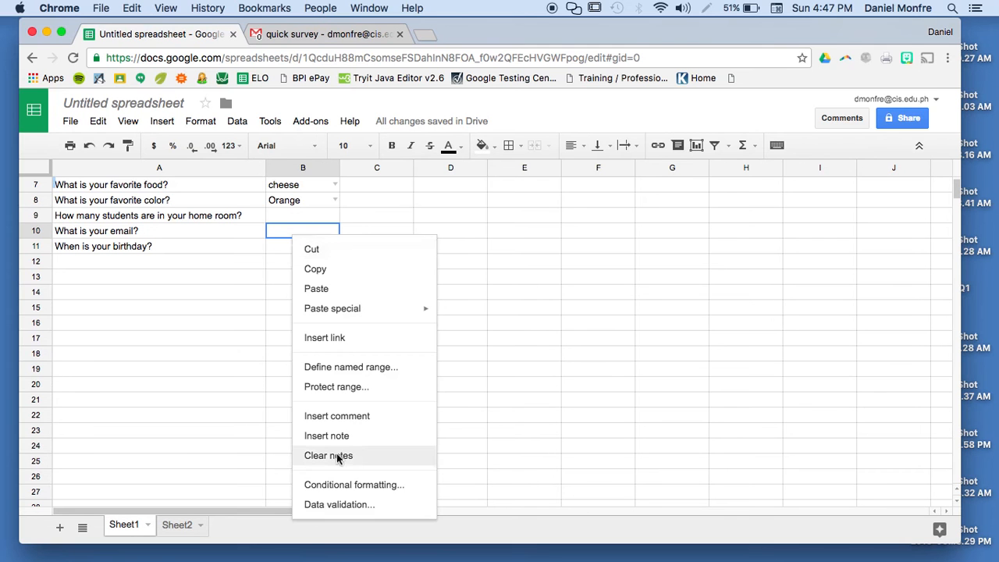
left_click(353, 504)
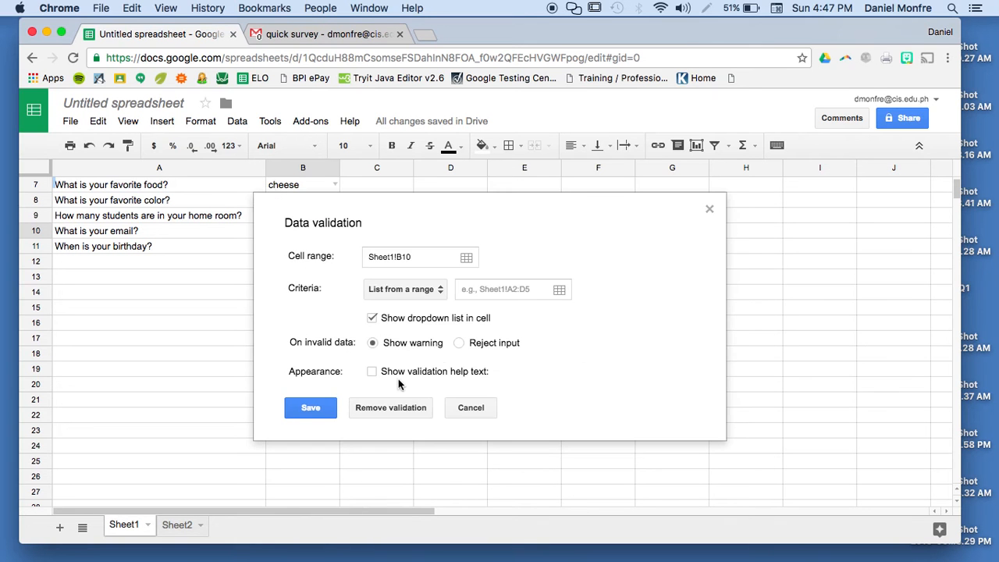
left_click(441, 289)
left_click(405, 353)
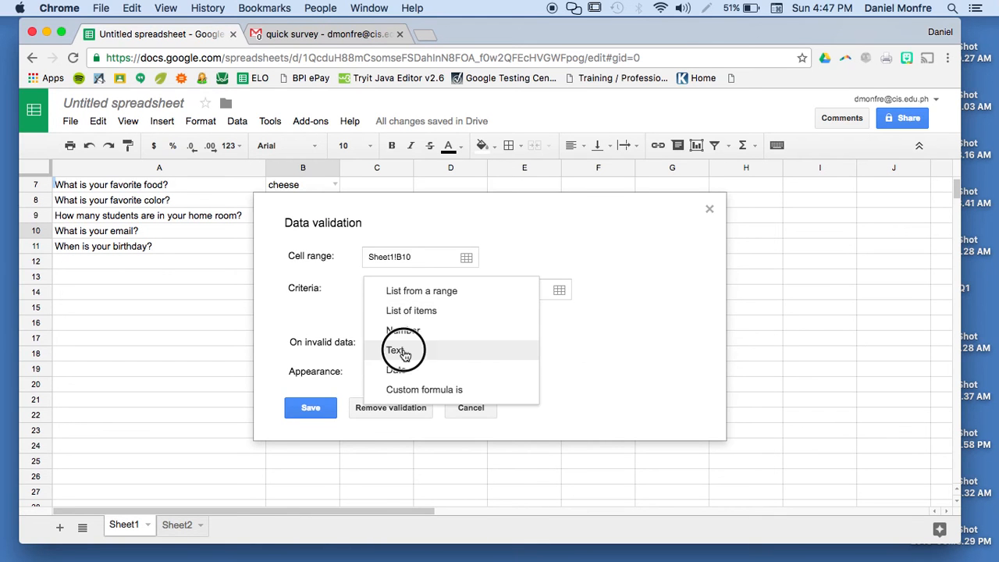
left_click(450, 290)
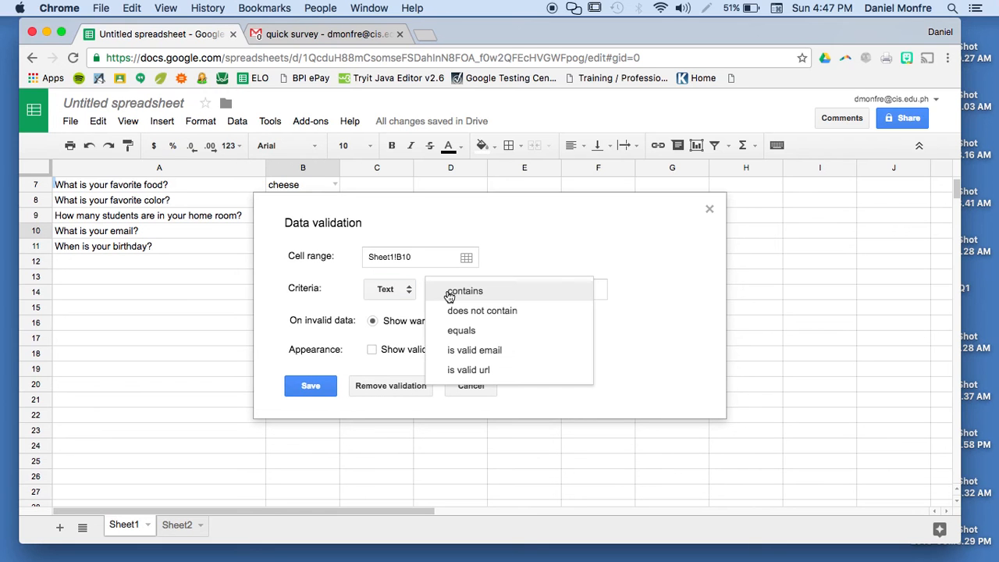
left_click(519, 349)
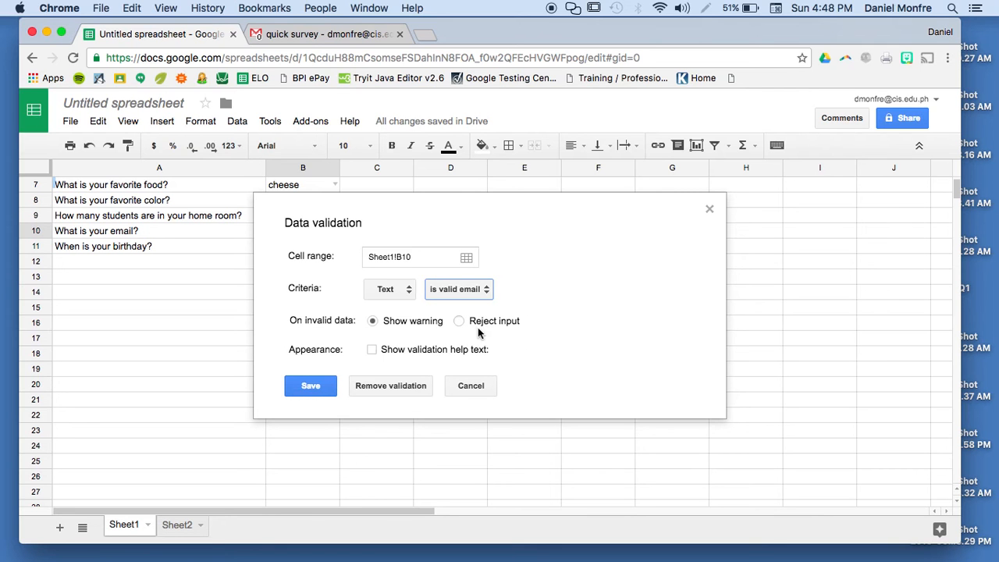
left_click(372, 351)
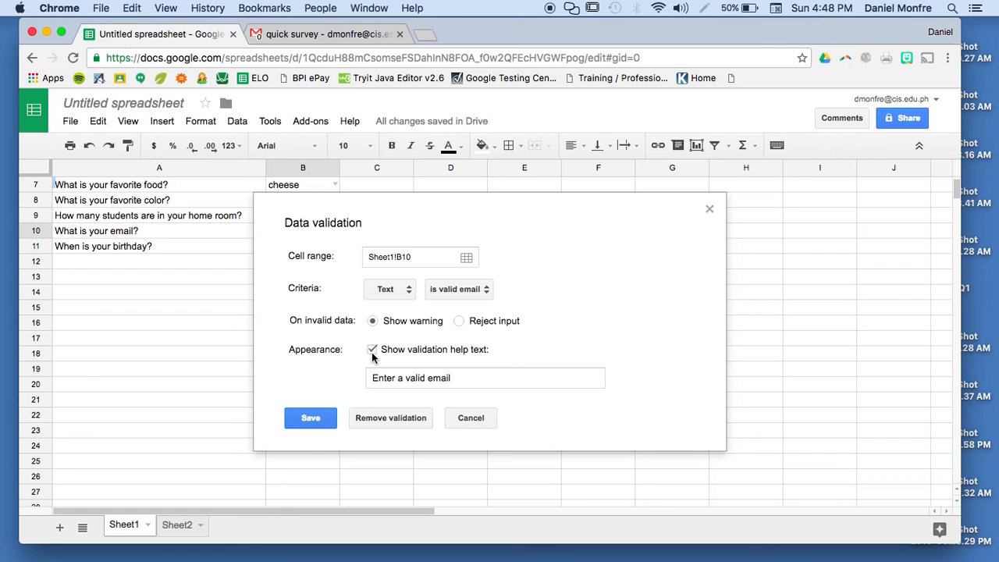
left_click(303, 426)
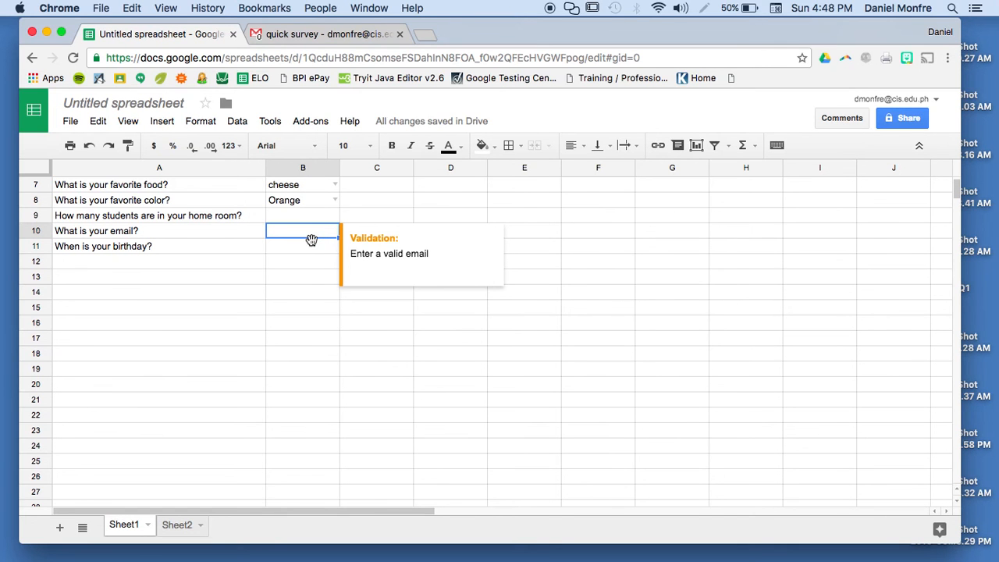
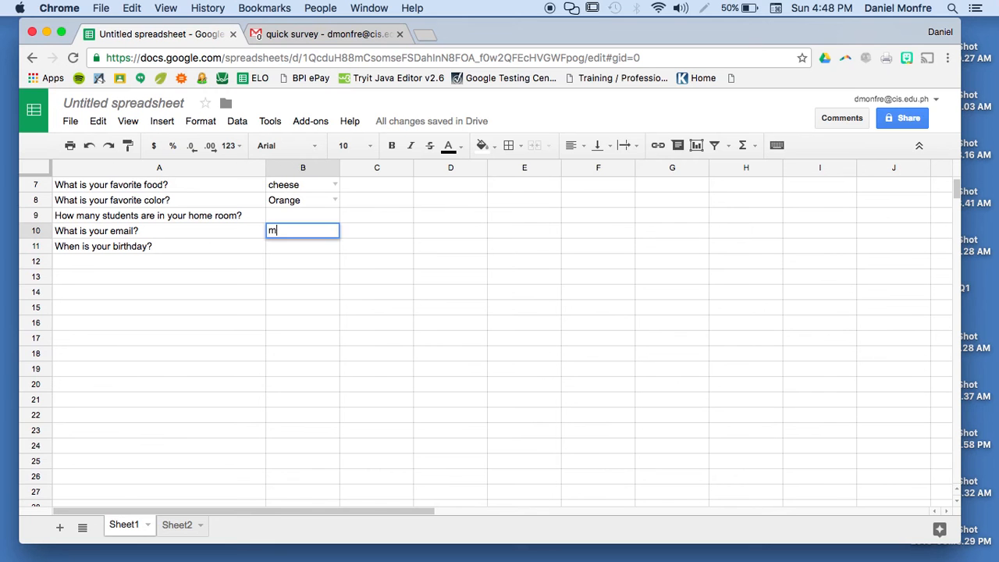
- Enter a sample email address in B10, remove its dot to trigger the Invalid warning, then undo the change
key("Return")
key("Up")
key("Return")
key("Left")
key("Left")
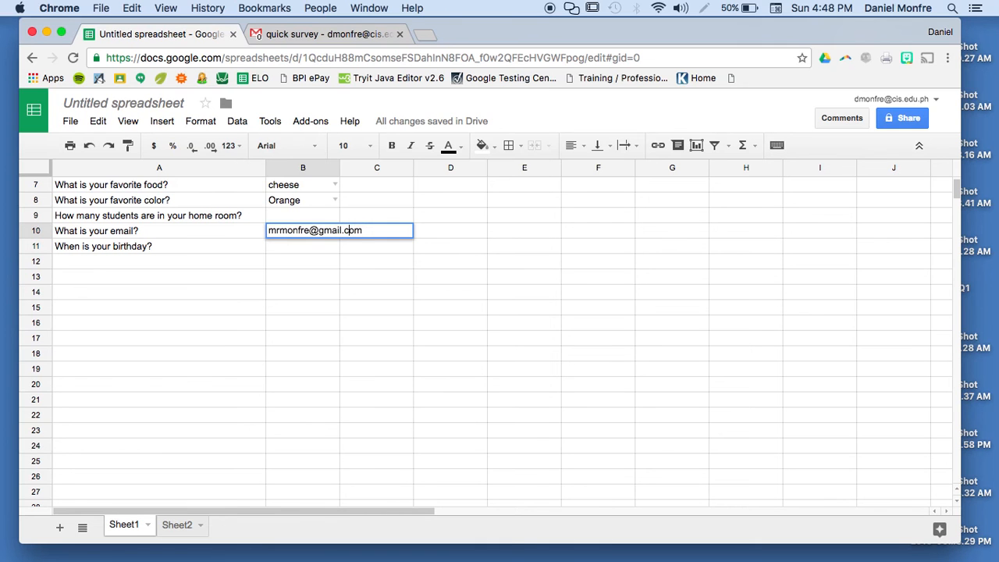
key("BackSpace")
key("Return")
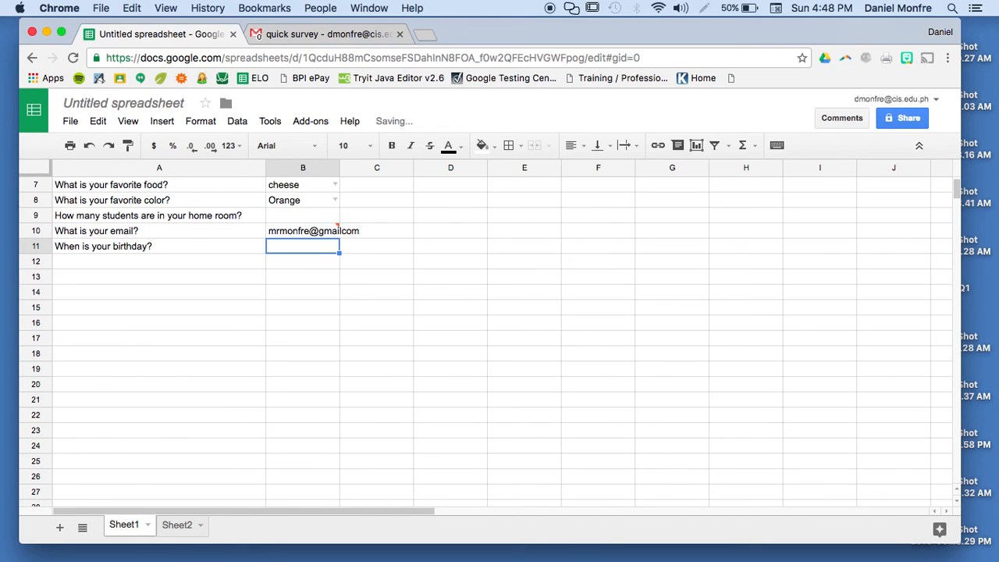
mouse_move(338, 231)
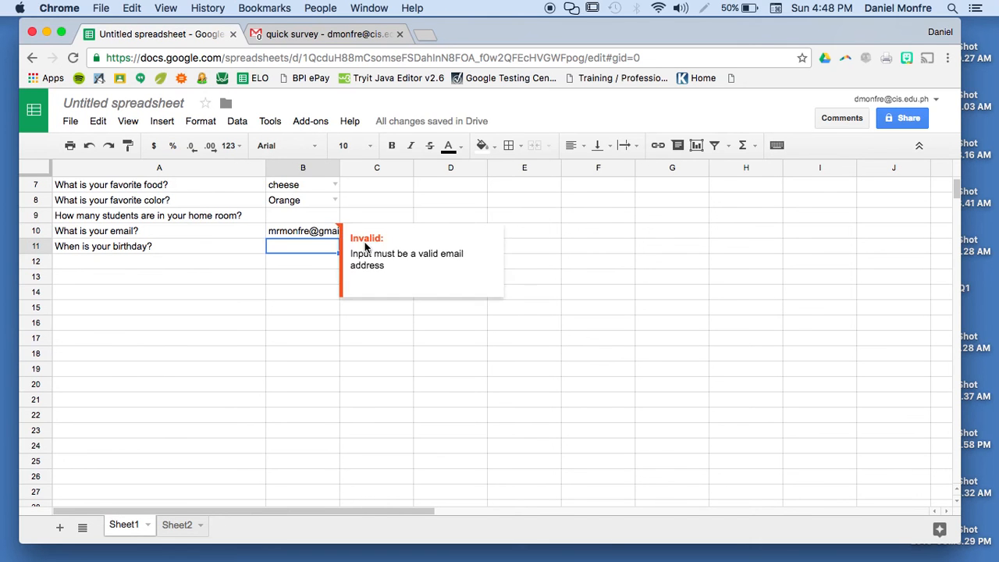
left_click(305, 261)
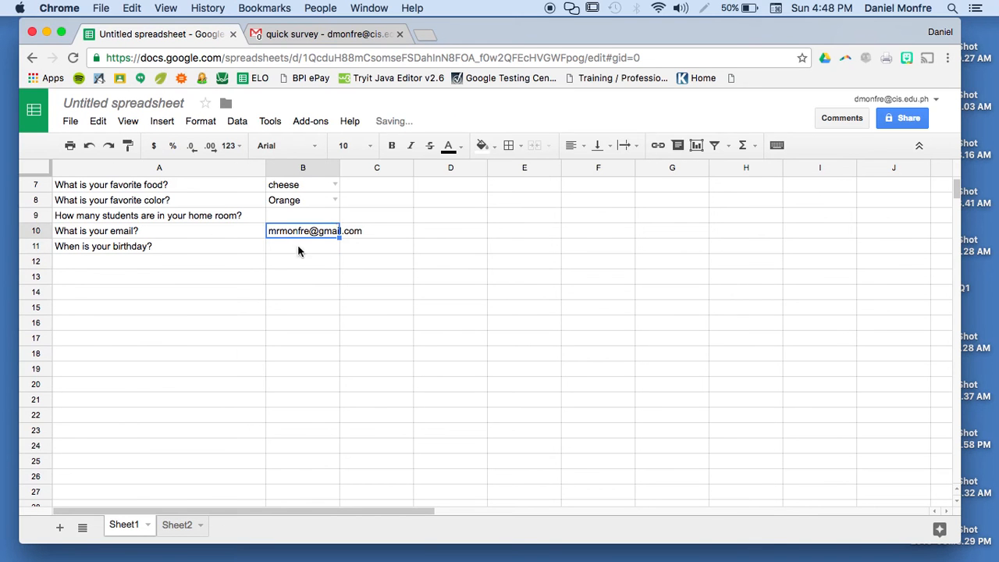
left_click(297, 247)
- Give B11 a Date 'is valid date' validation rule with Show warning and no help text
right_click(297, 248)
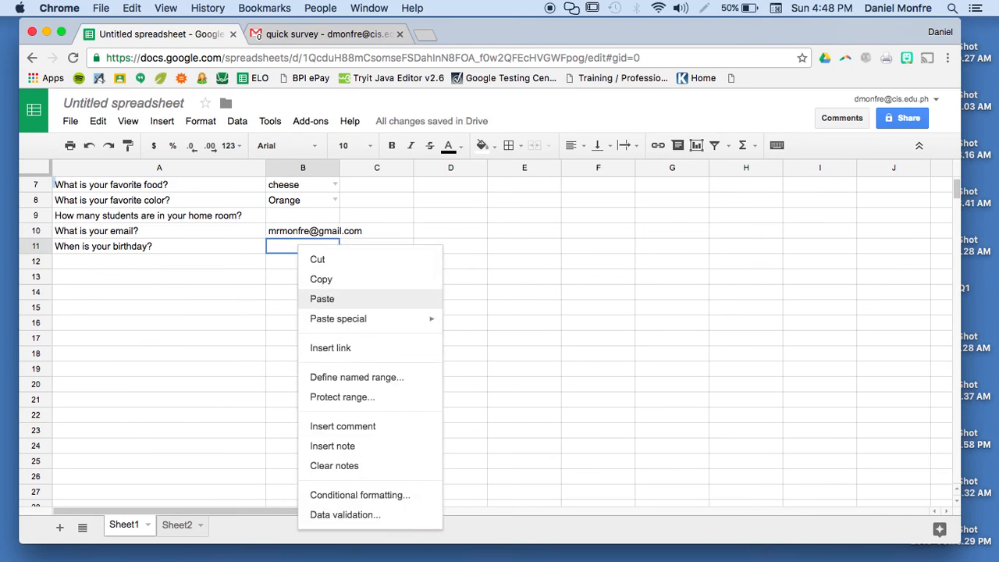
left_click(345, 515)
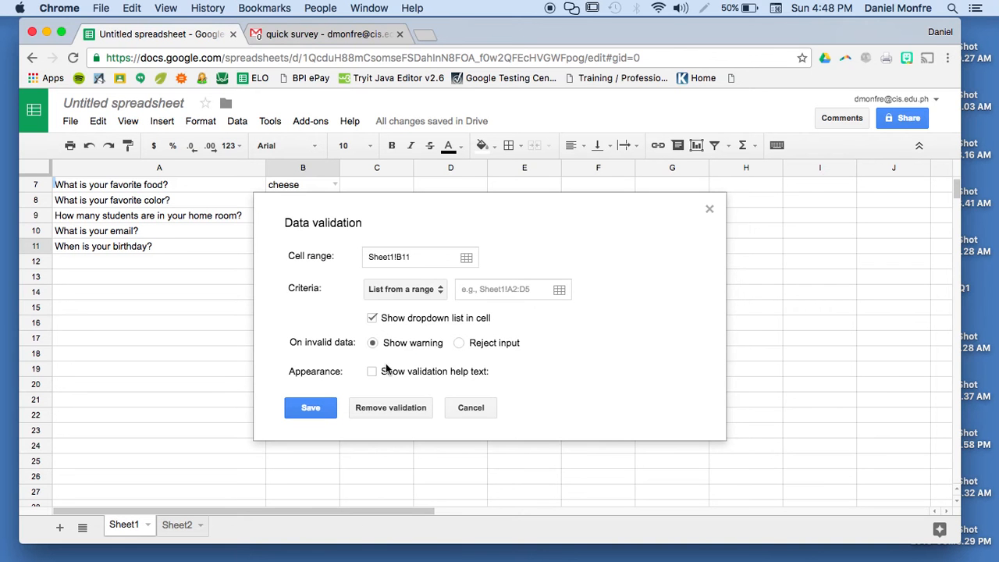
left_click(402, 289)
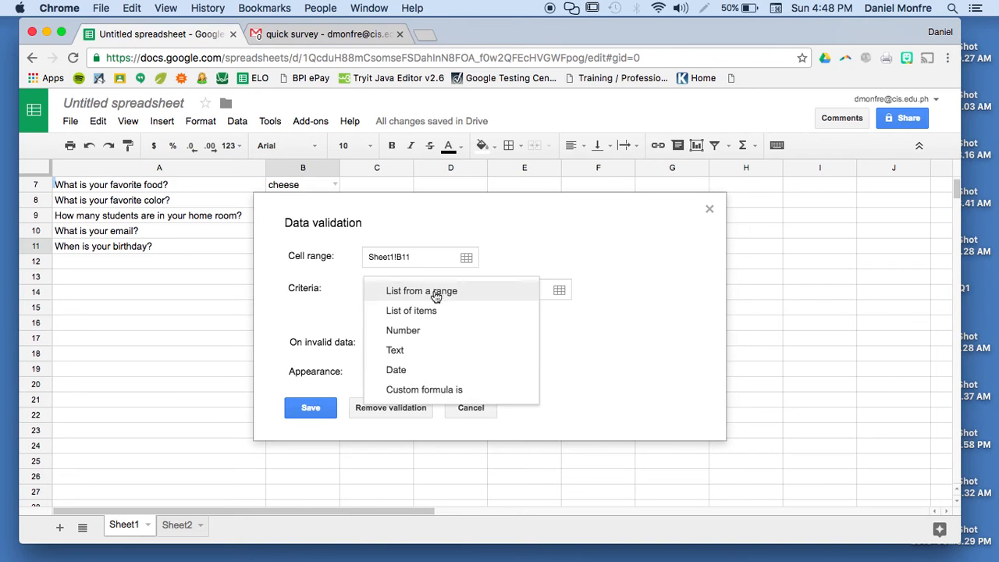
left_click(407, 378)
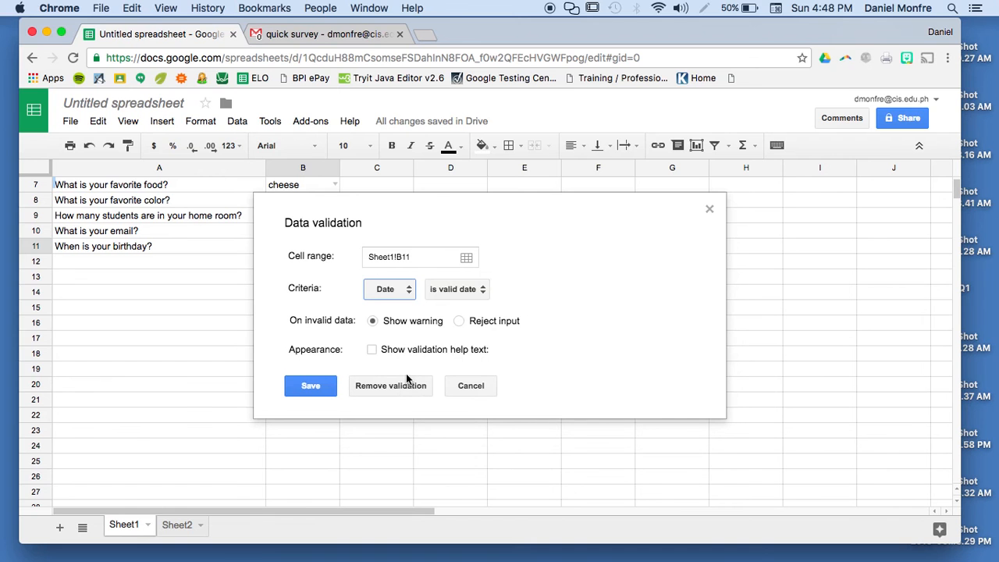
left_click(473, 293)
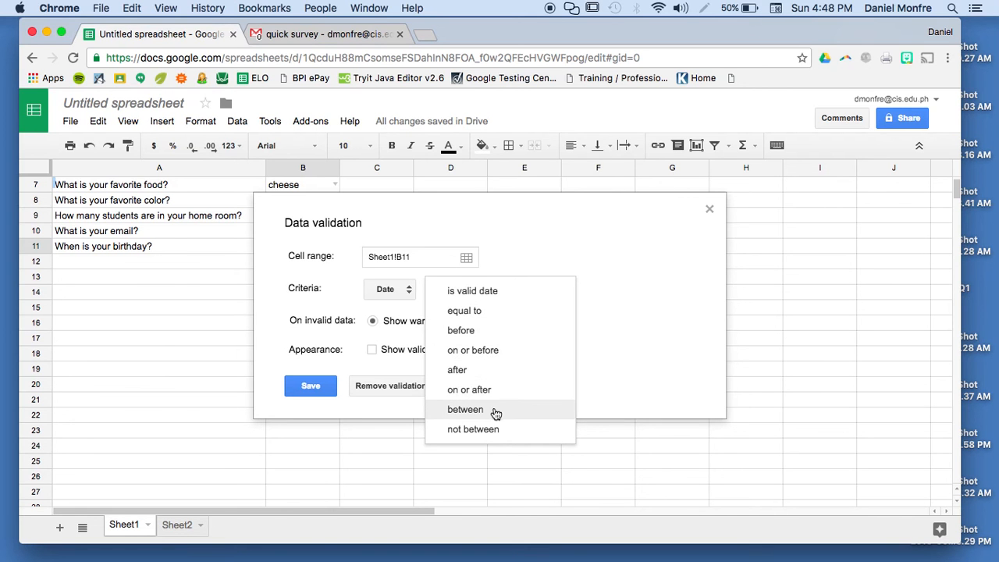
left_click(495, 299)
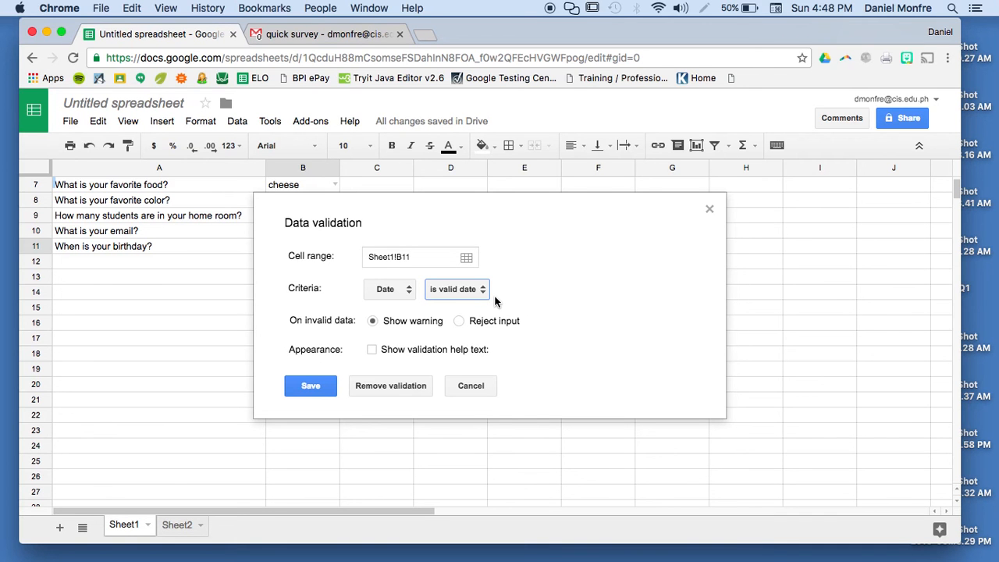
left_click(389, 352)
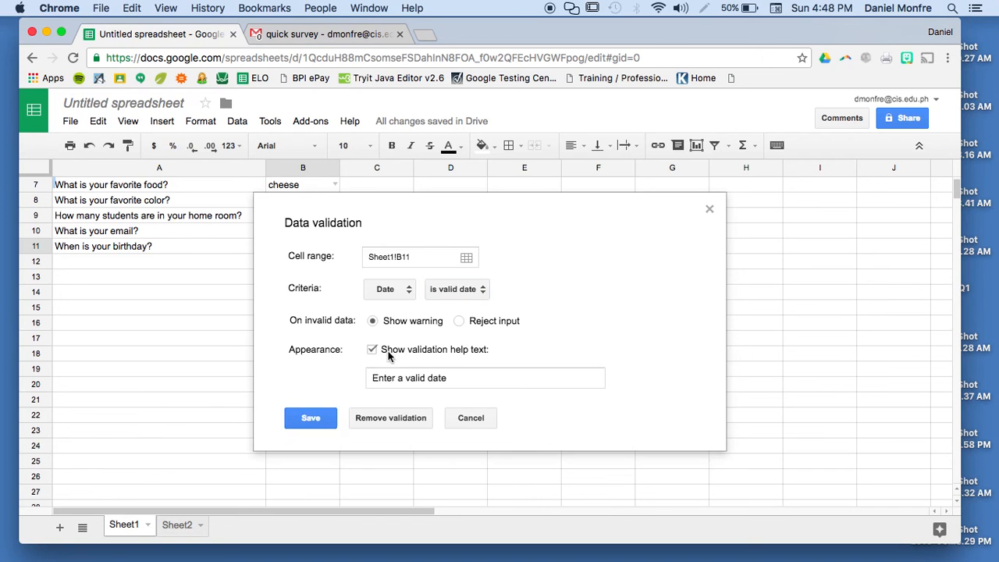
left_click(388, 353)
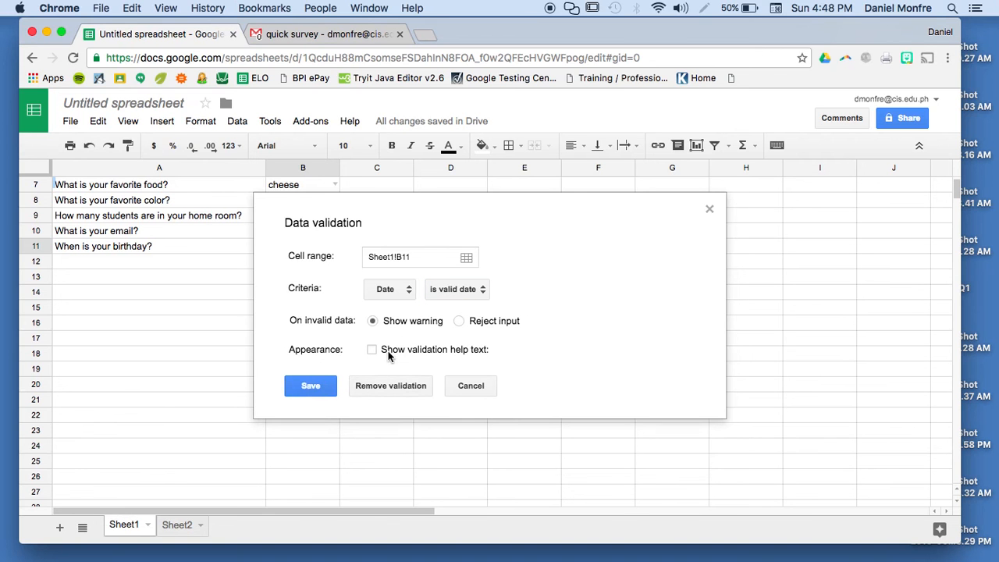
- Save the date rule and enter the sample birthday 4/1/87 in B11
left_click(327, 387)
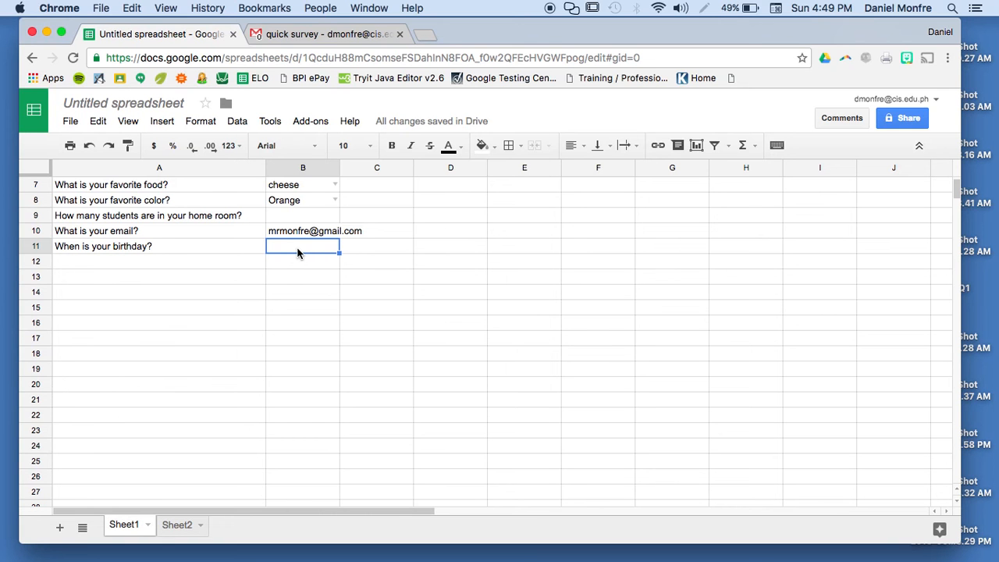
type("4/1/87")
key("Return")
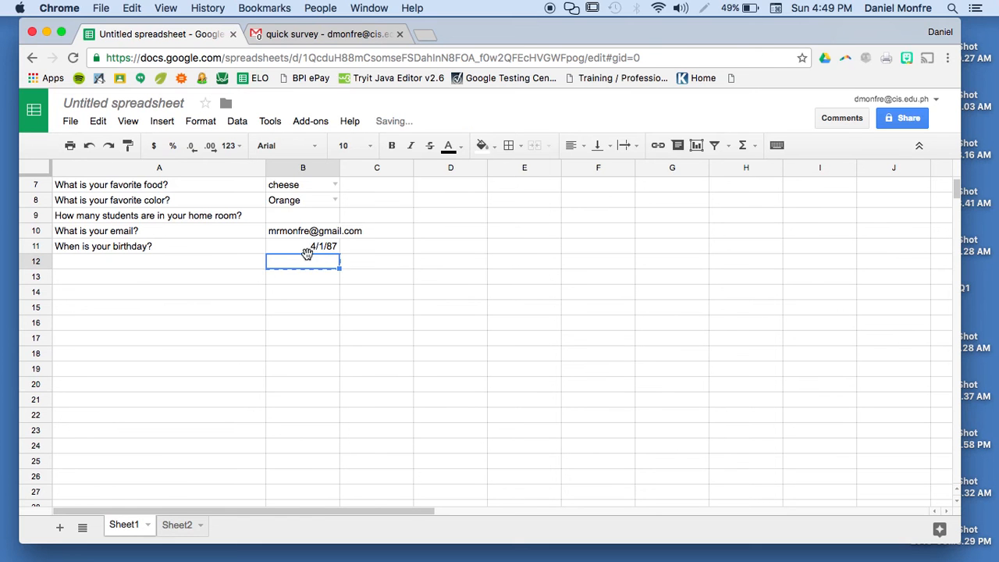
- Apply Format > Number > Date to B11
left_click(308, 250)
right_click(308, 250)
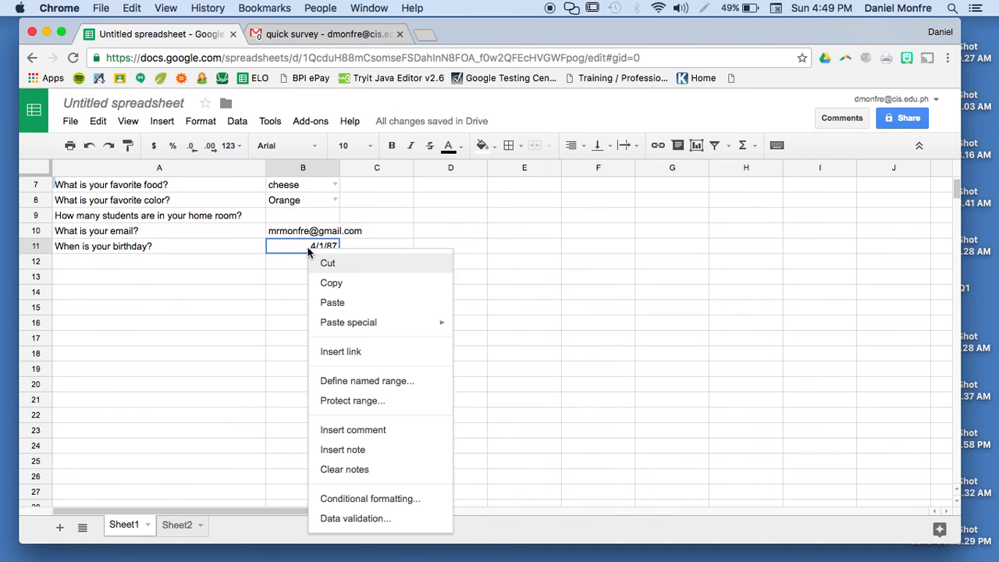
left_click(282, 400)
left_click(279, 247)
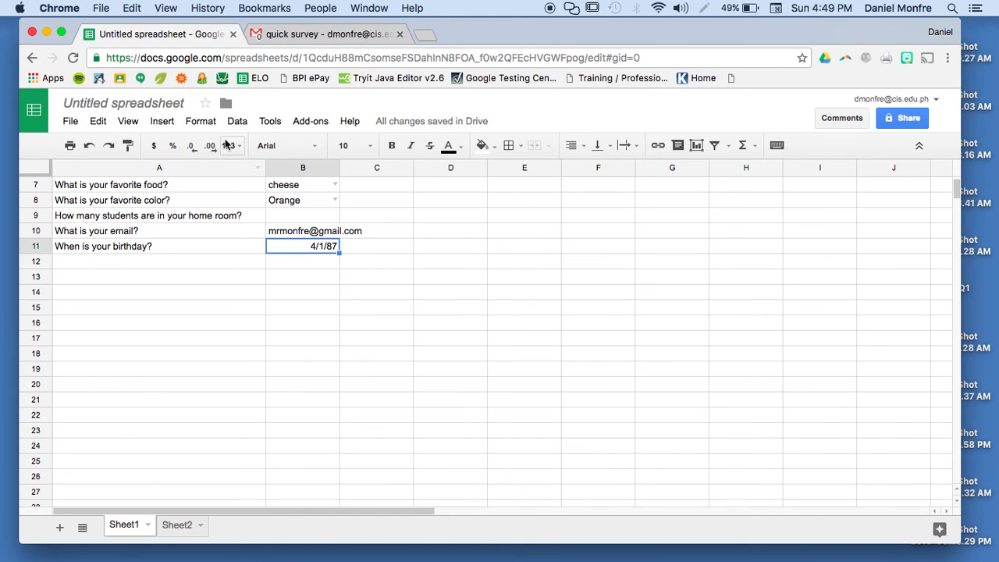
left_click(202, 123)
mouse_move(249, 151)
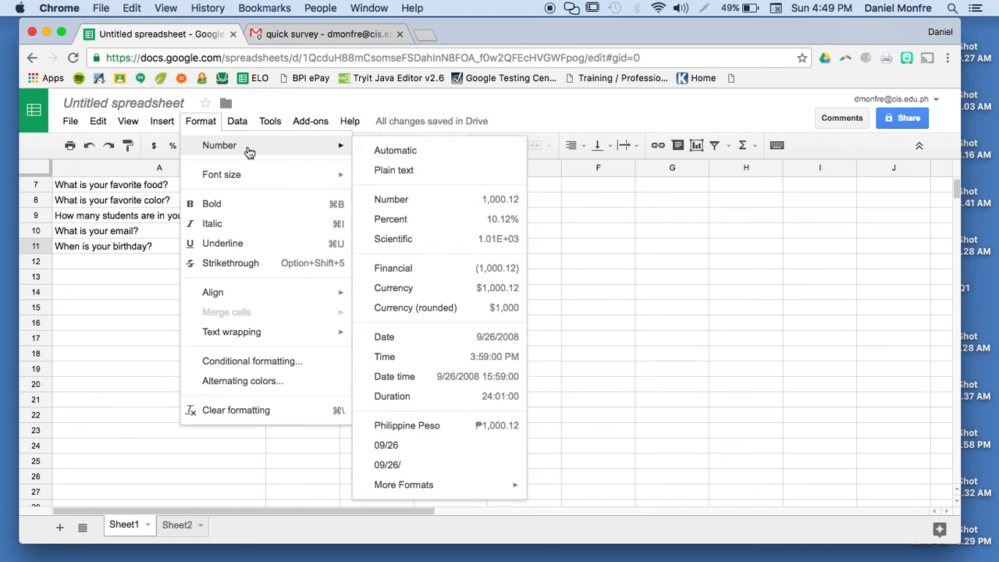
left_click(413, 347)
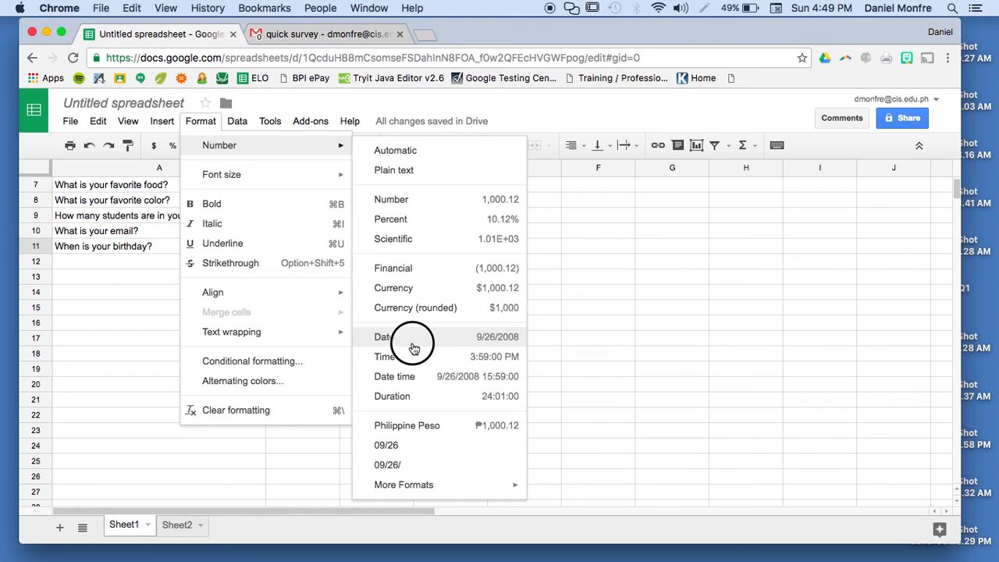
- Check B11's calendar date picker, keeping the value 4/1/1987
left_click(332, 328)
left_click(296, 247)
left_click(296, 248)
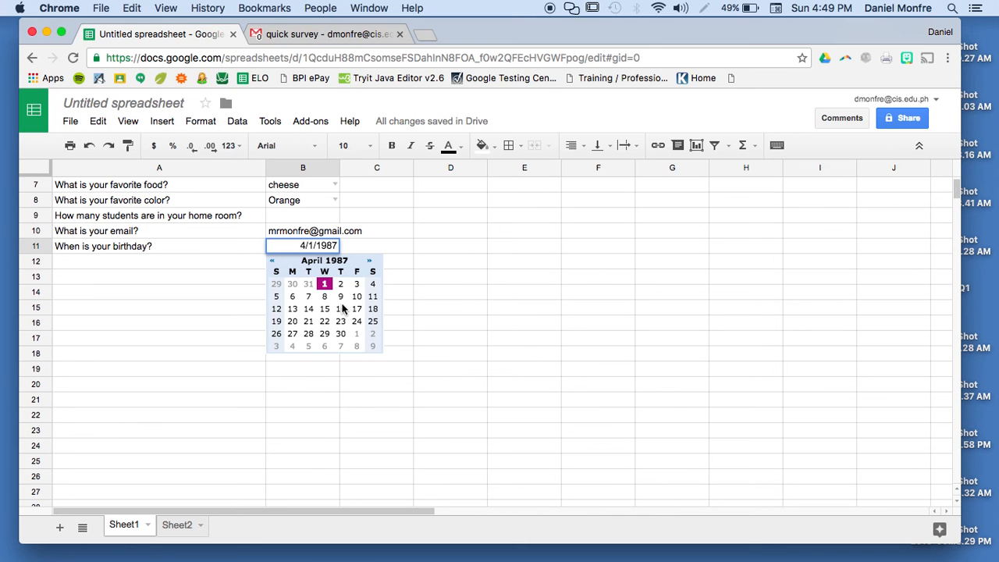
left_click(238, 321)
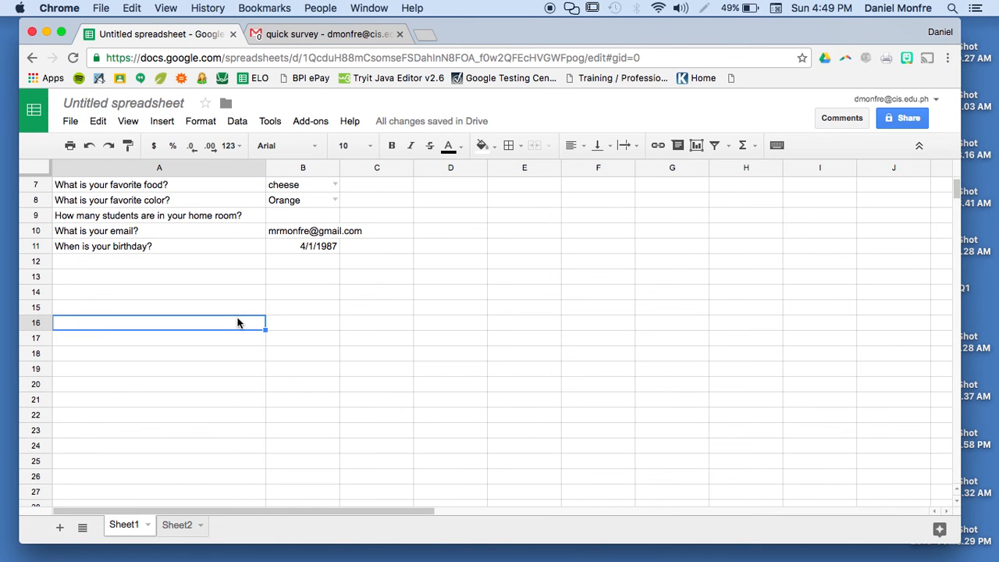
- Fill the answer cells B7:B11 with yellow
left_click(301, 194)
left_click_drag(301, 206, 301, 249)
left_click(493, 145)
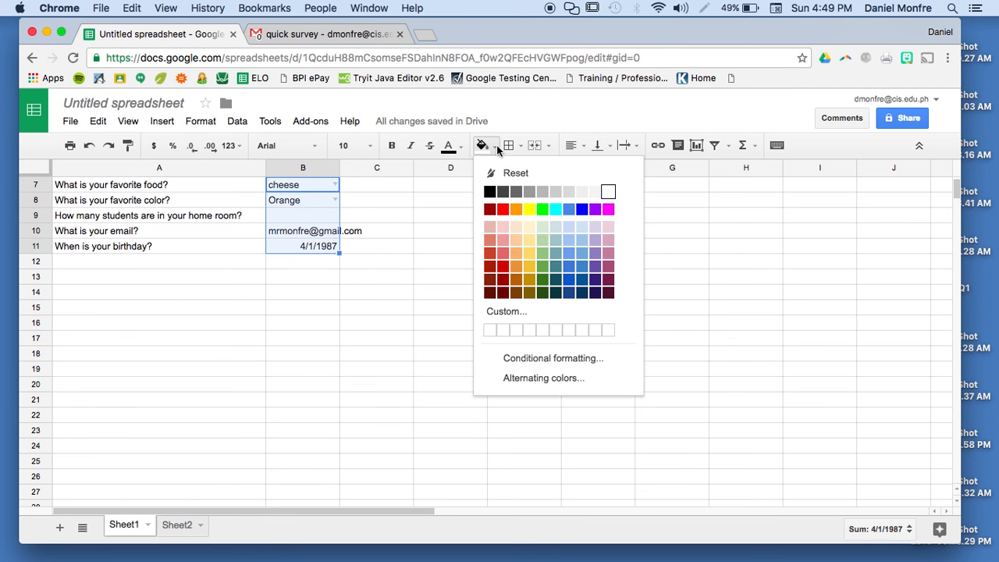
left_click(529, 209)
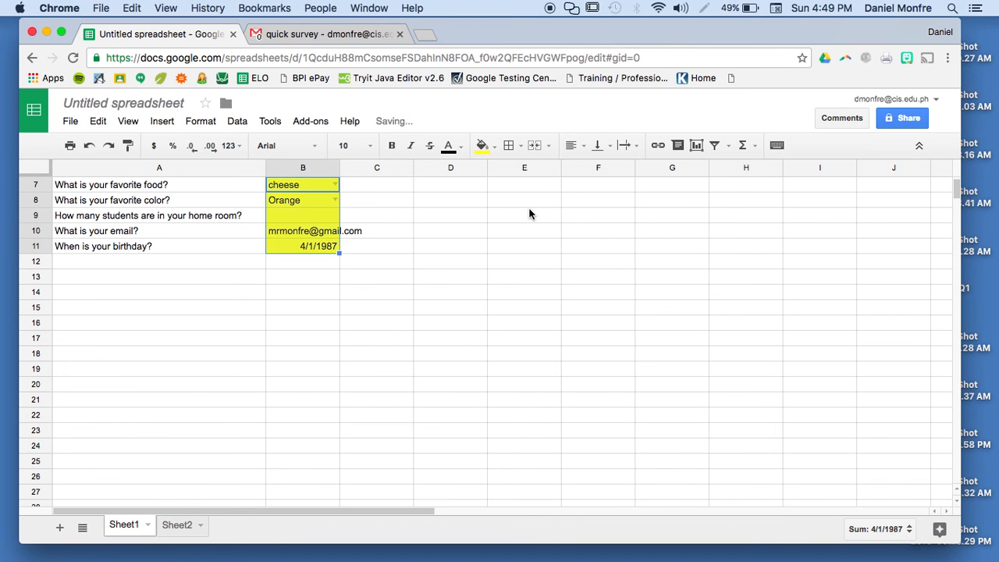
left_click(379, 305)
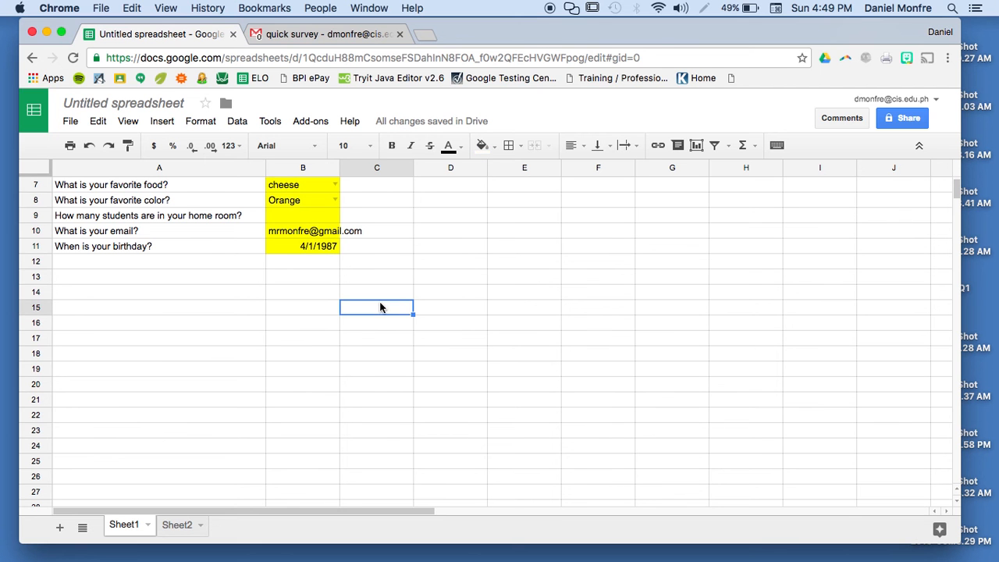
- Select the question cells A7:A11
left_click_drag(119, 191, 117, 248)
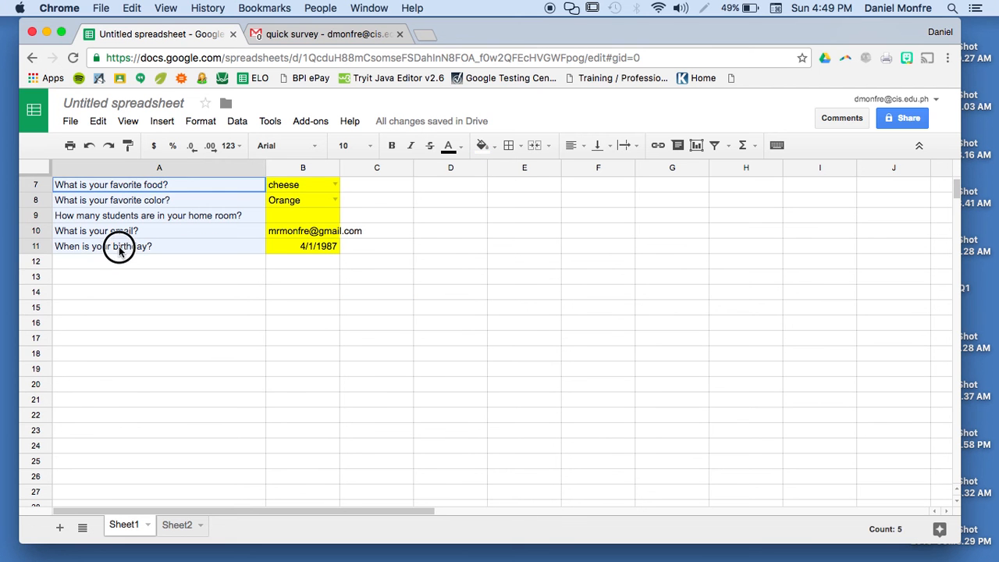
left_click(158, 302)
left_click_drag(157, 185, 152, 249)
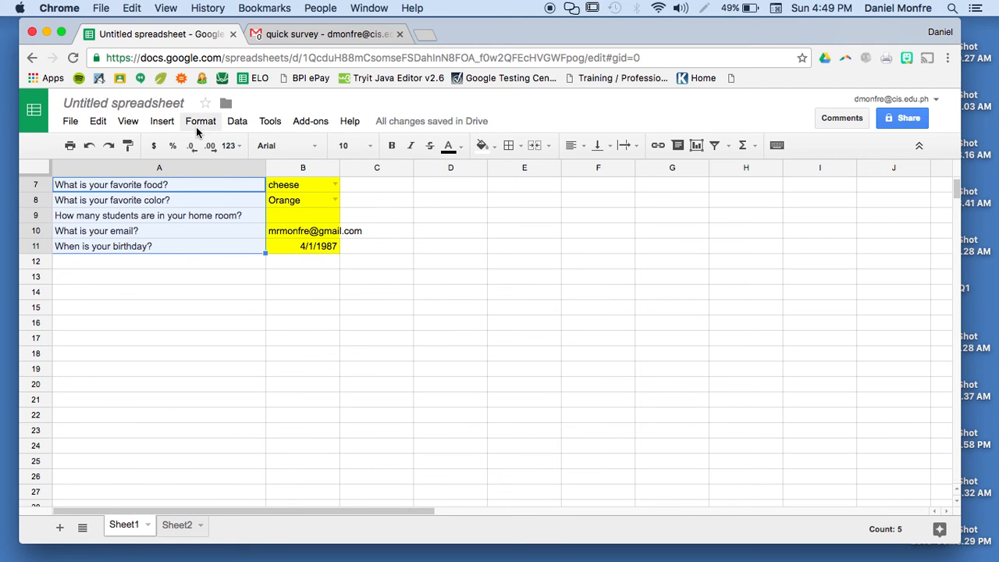
- Add a protected range for A7:A11 with editing restricted to Only you
left_click(237, 125)
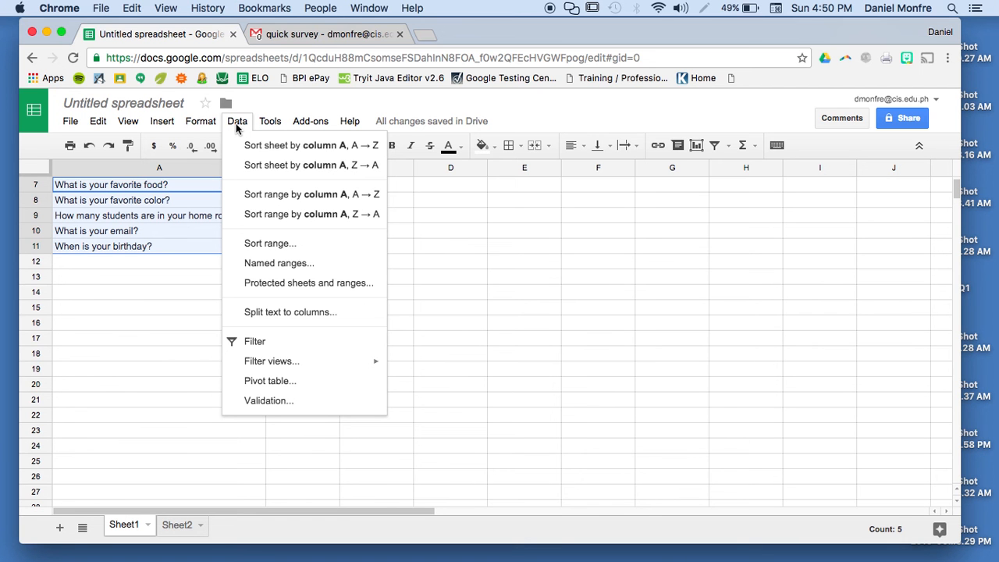
left_click(293, 283)
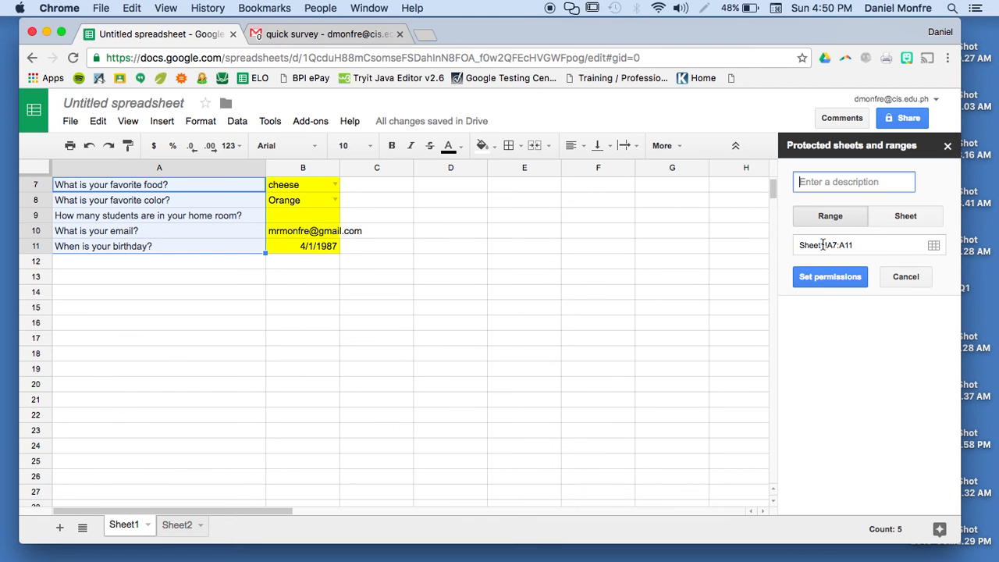
left_click(826, 283)
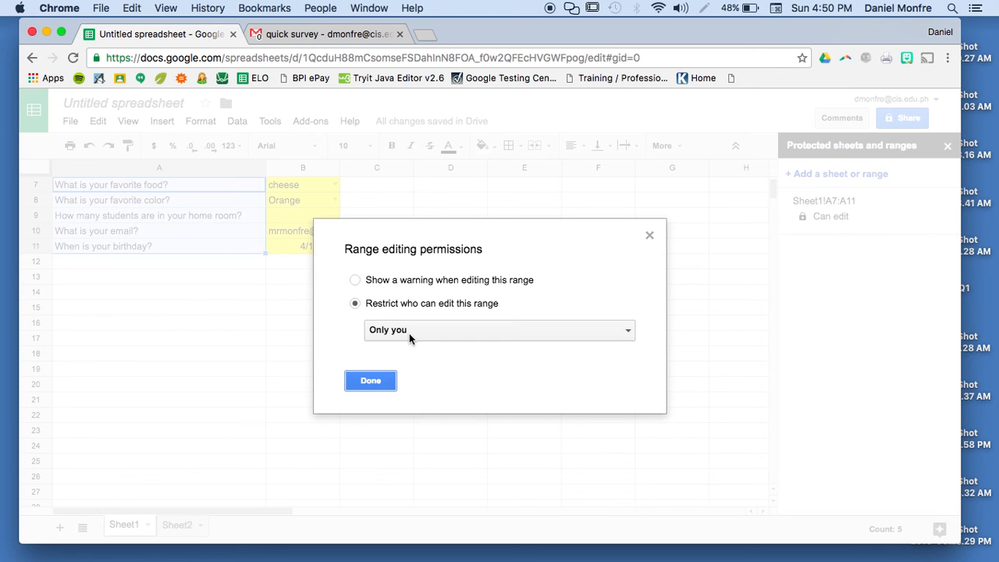
left_click(409, 333)
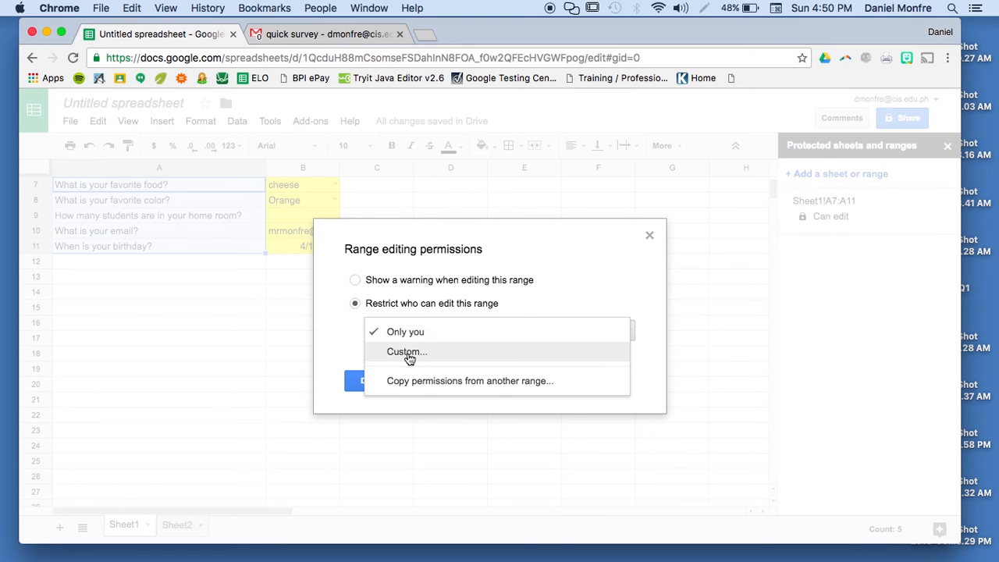
left_click(406, 352)
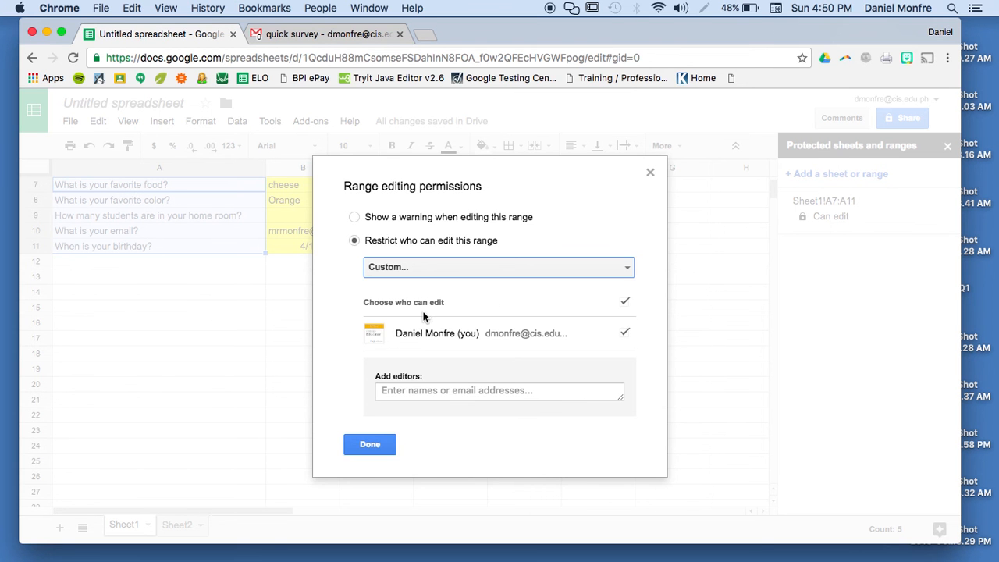
left_click(401, 276)
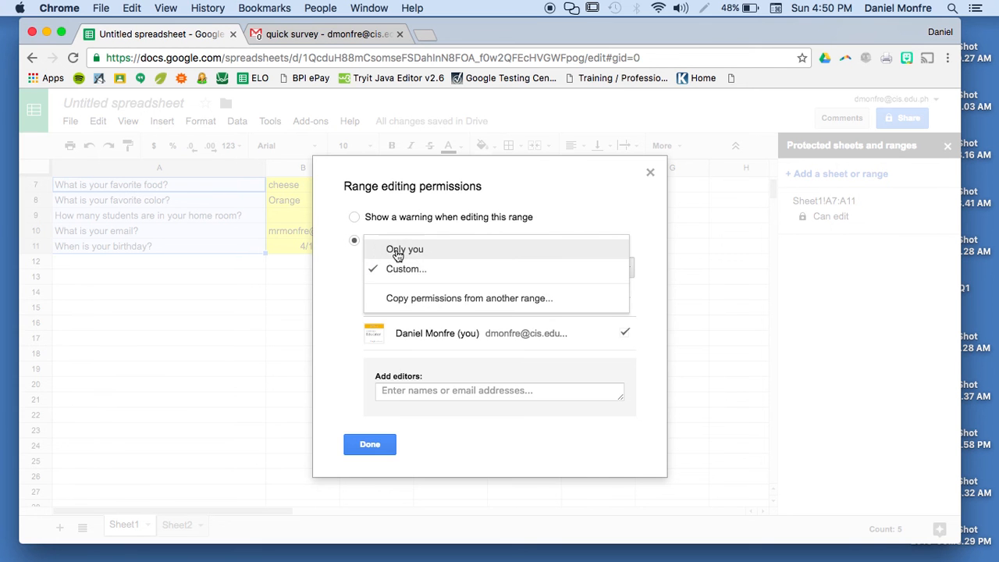
left_click(396, 248)
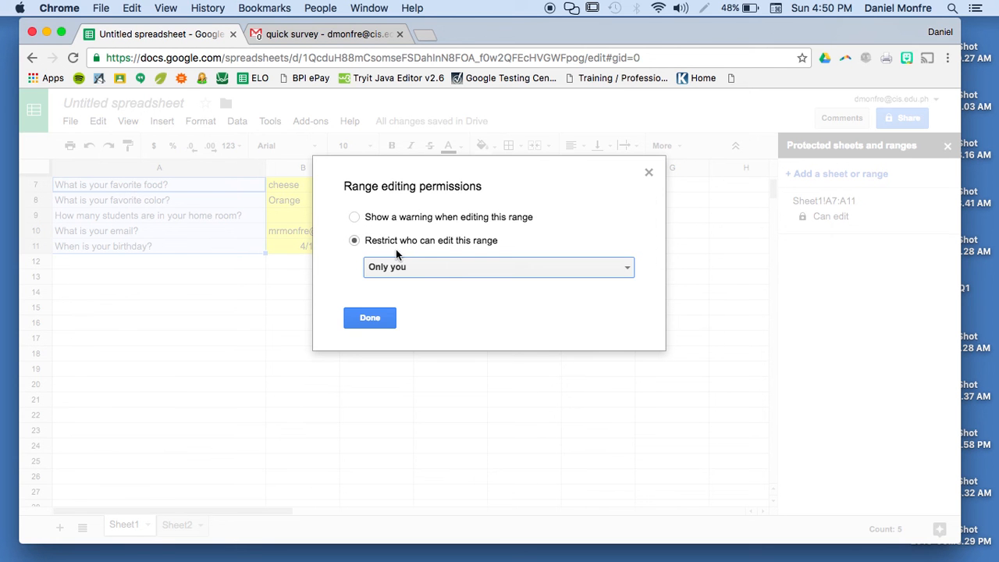
left_click(366, 318)
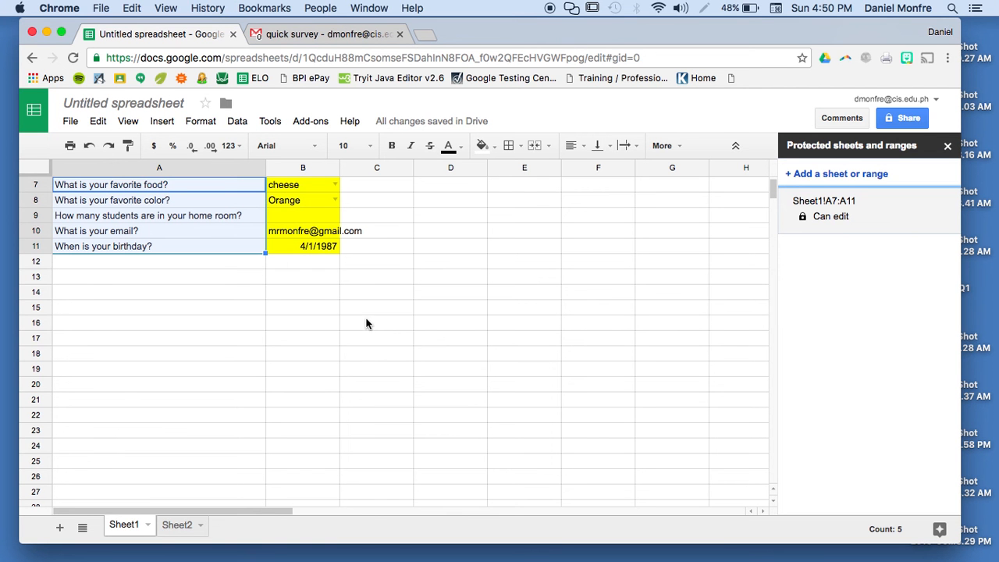
- Delete the sample answers from B7:B11
left_click_drag(239, 304, 177, 244)
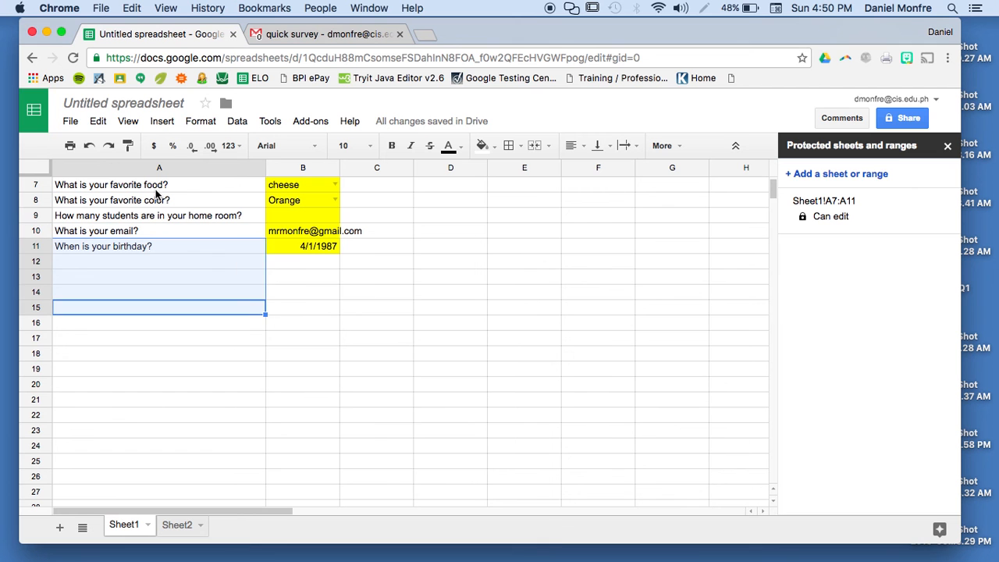
left_click(316, 294)
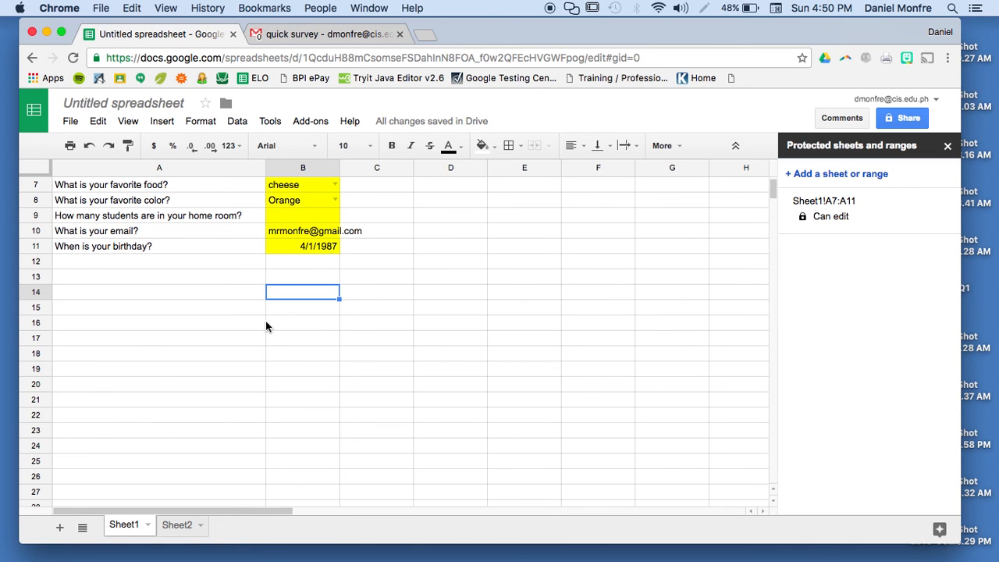
left_click(300, 188)
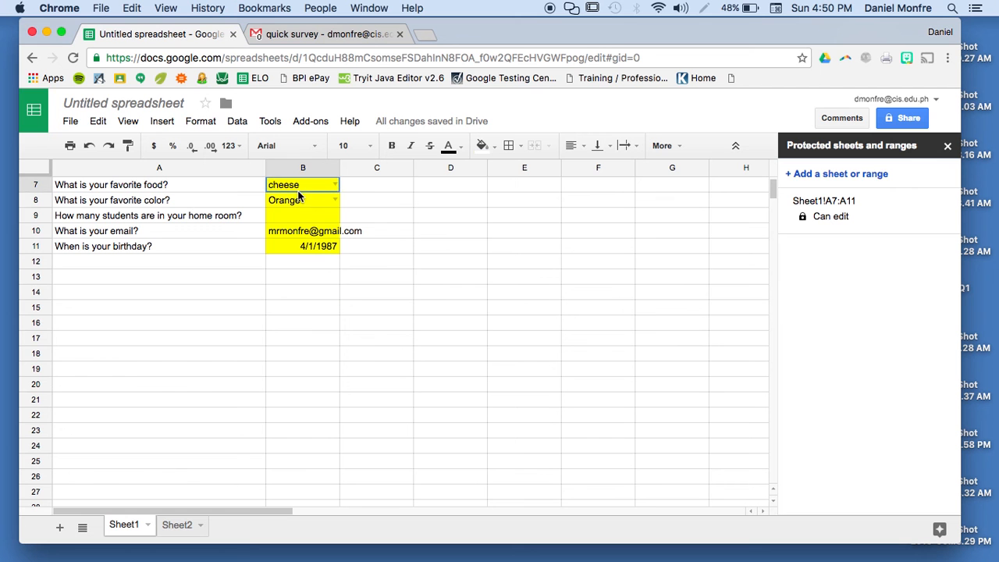
key("shift+Down")
key("shift+Down")
key("shift+Down")
key("shift+Down")
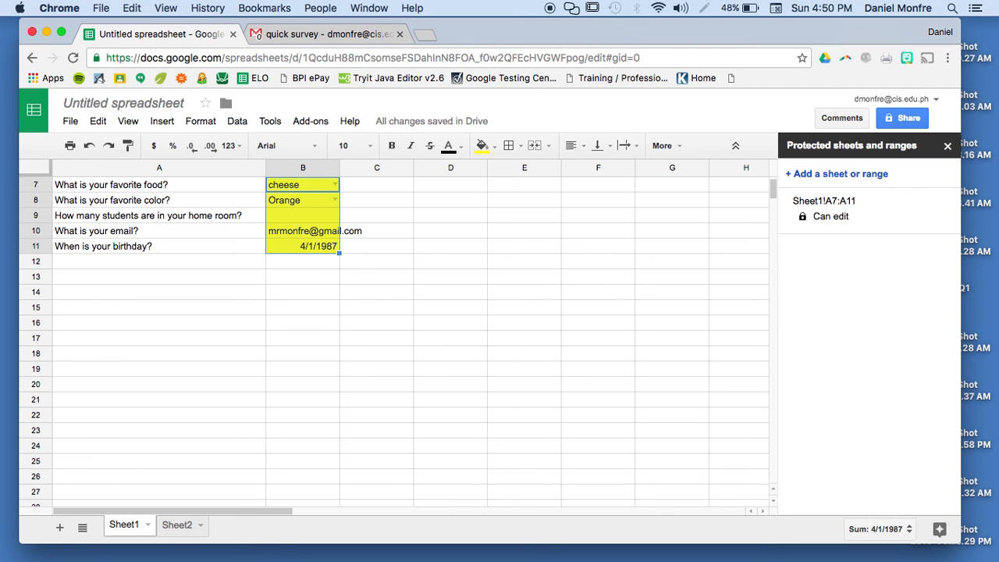
key("Delete")
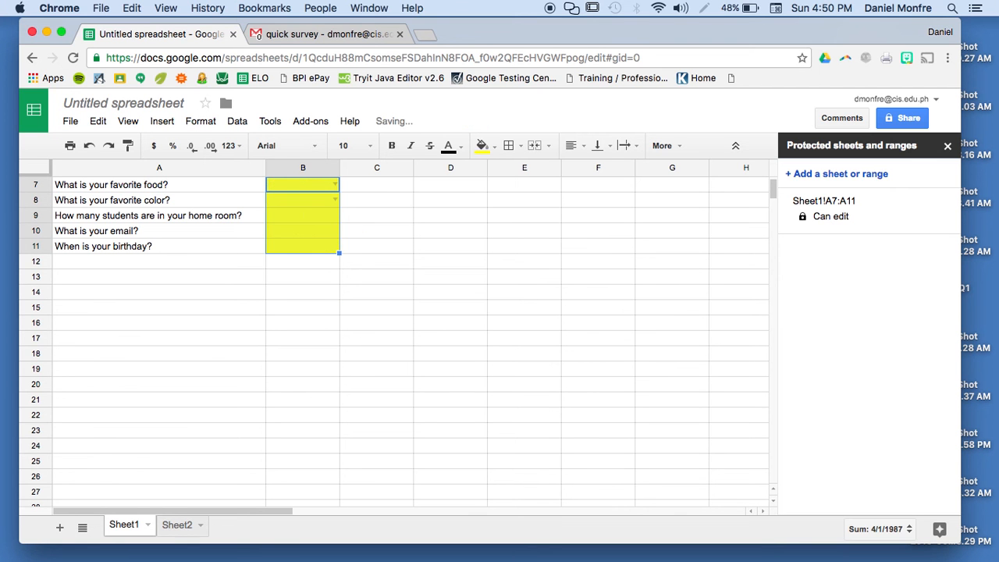
left_click(340, 197)
- Reopen the Data validation rule for birthday cell B11
left_click(330, 181)
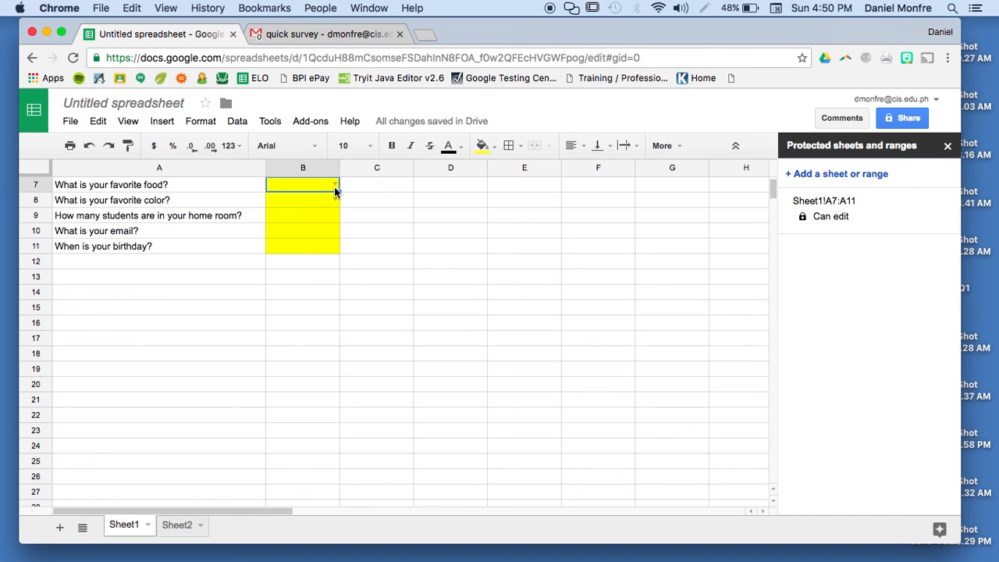
left_click(335, 216)
left_click(326, 230)
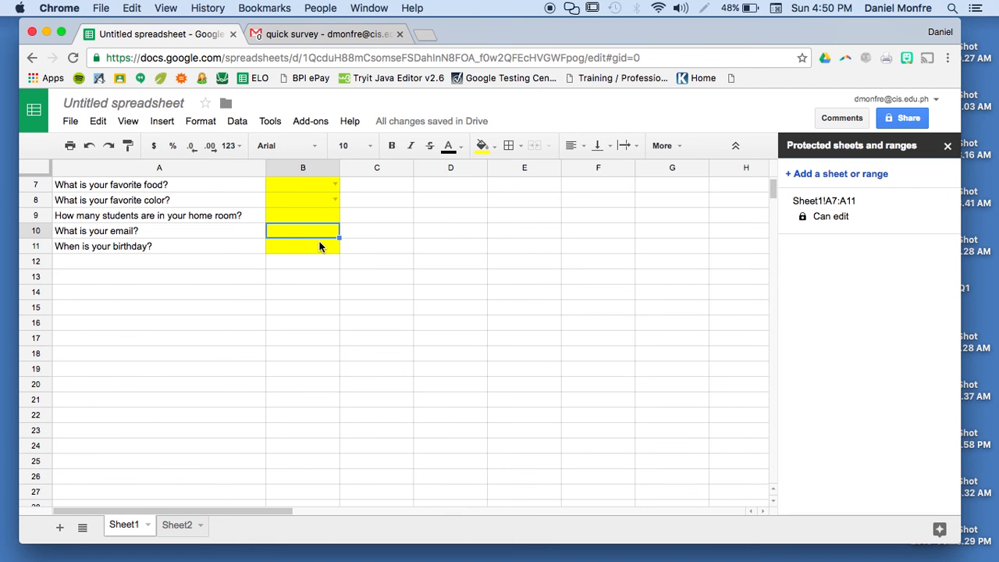
right_click(320, 247)
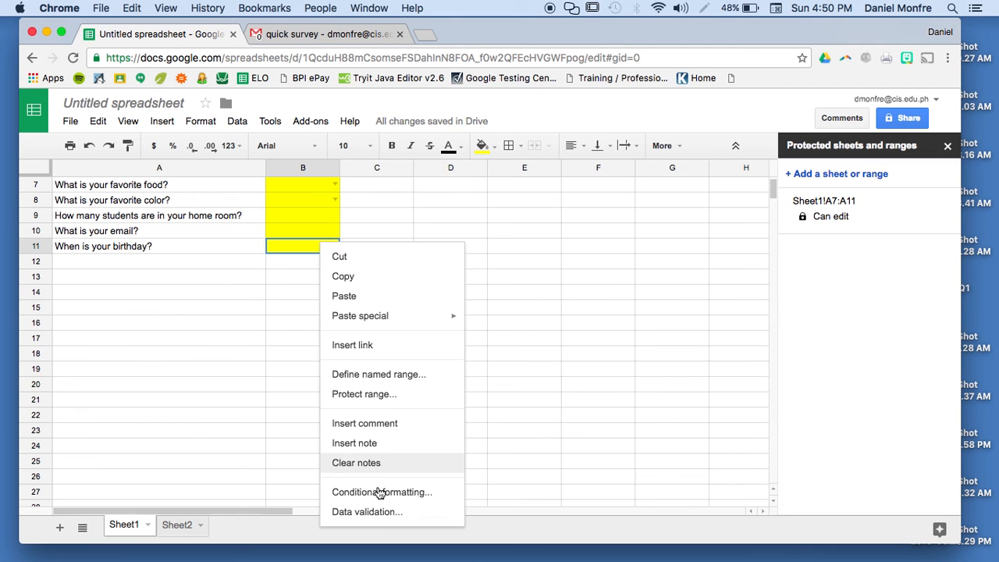
left_click(380, 511)
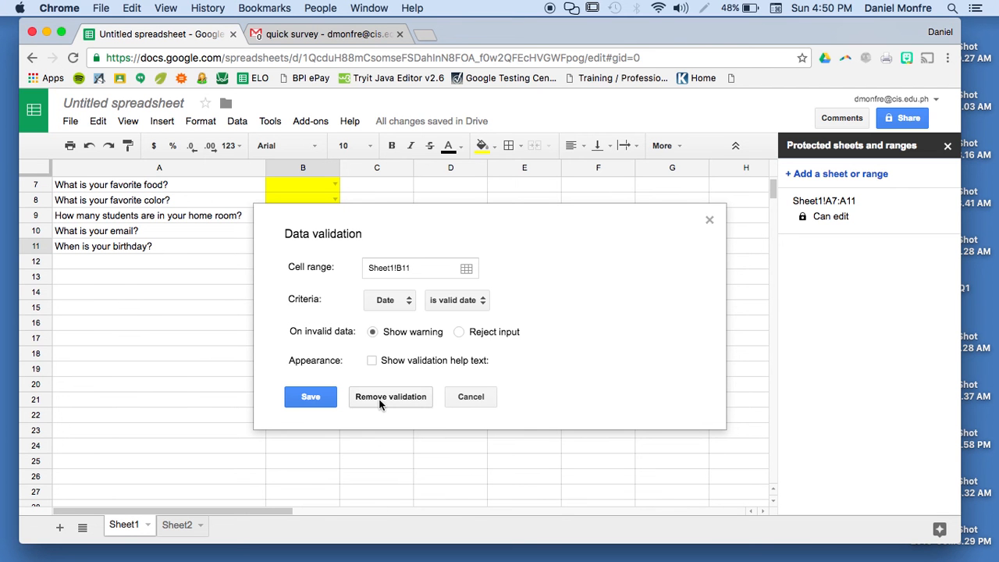